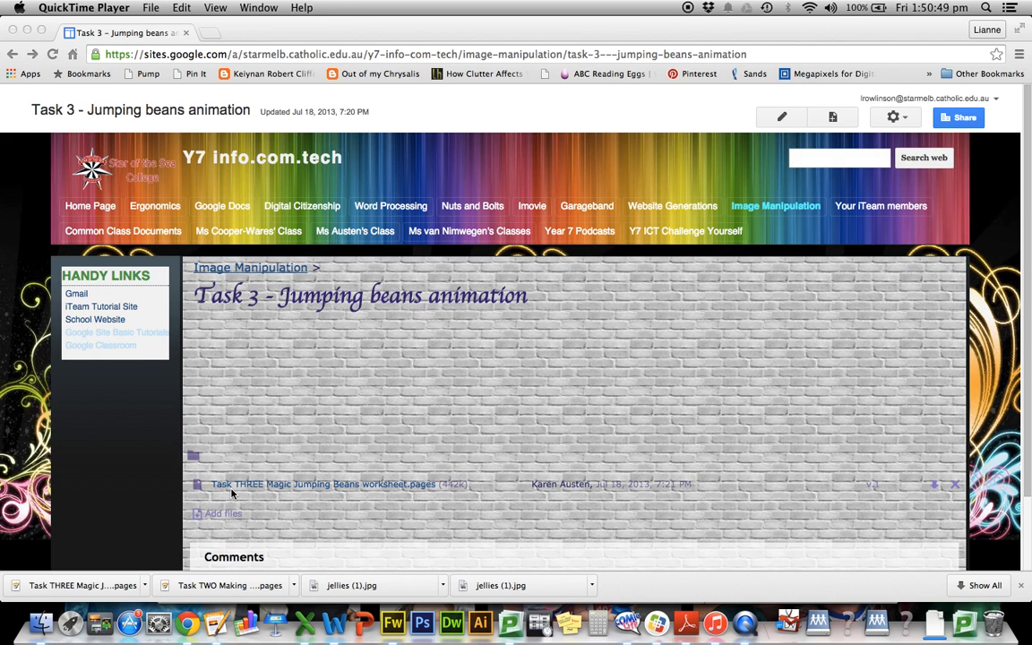
Switch to Fireworks and create a new document 600 by 600 pixels with a white canvas.
left_click(393, 623)
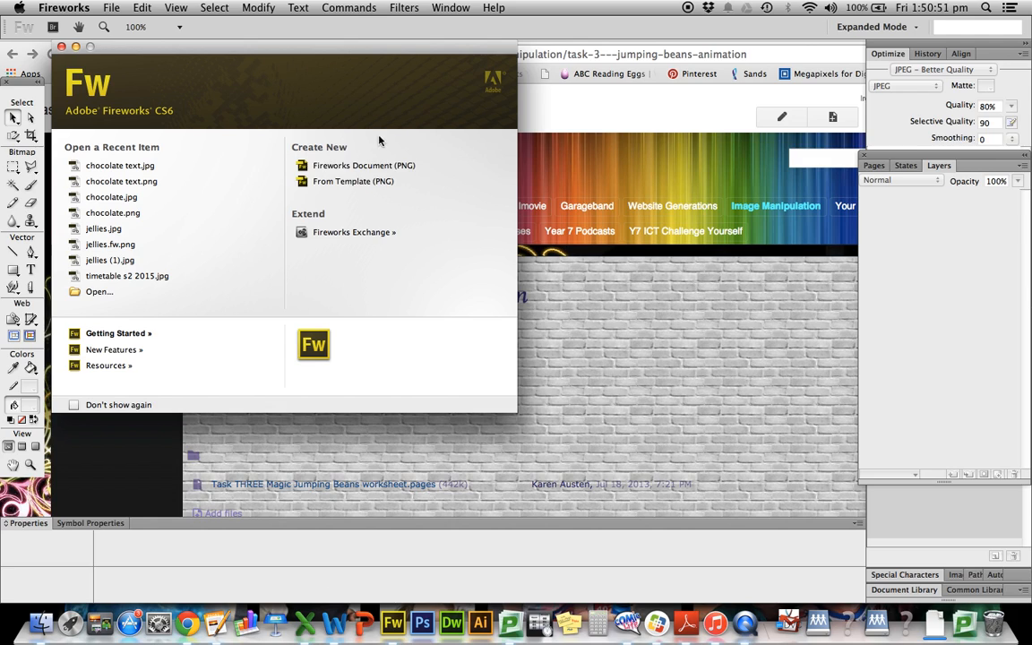
left_click(377, 169)
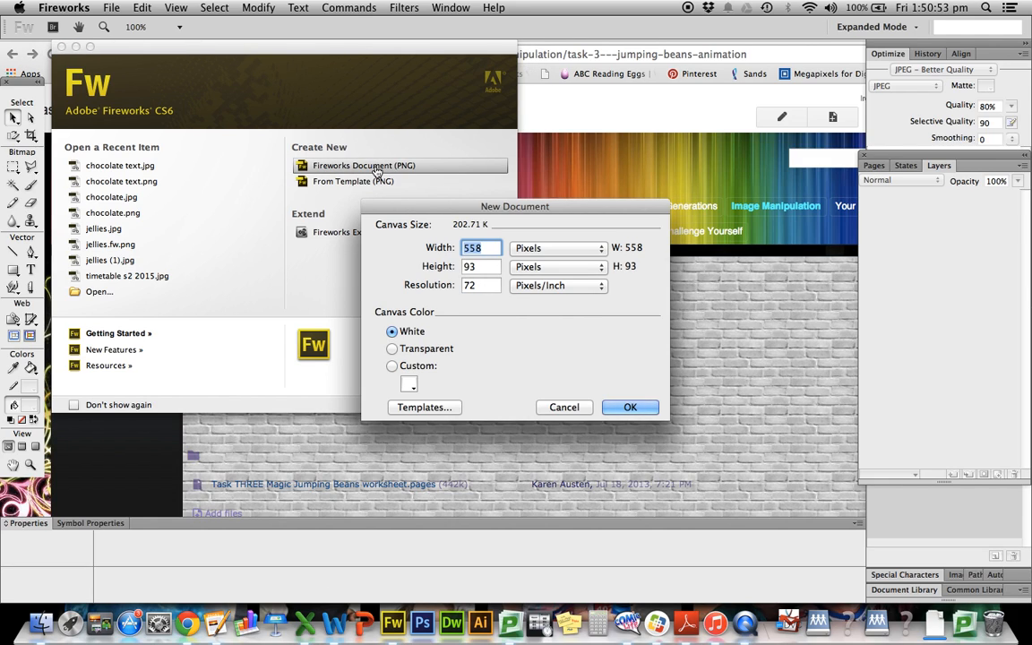
type("600")
key("Tab")
type("600")
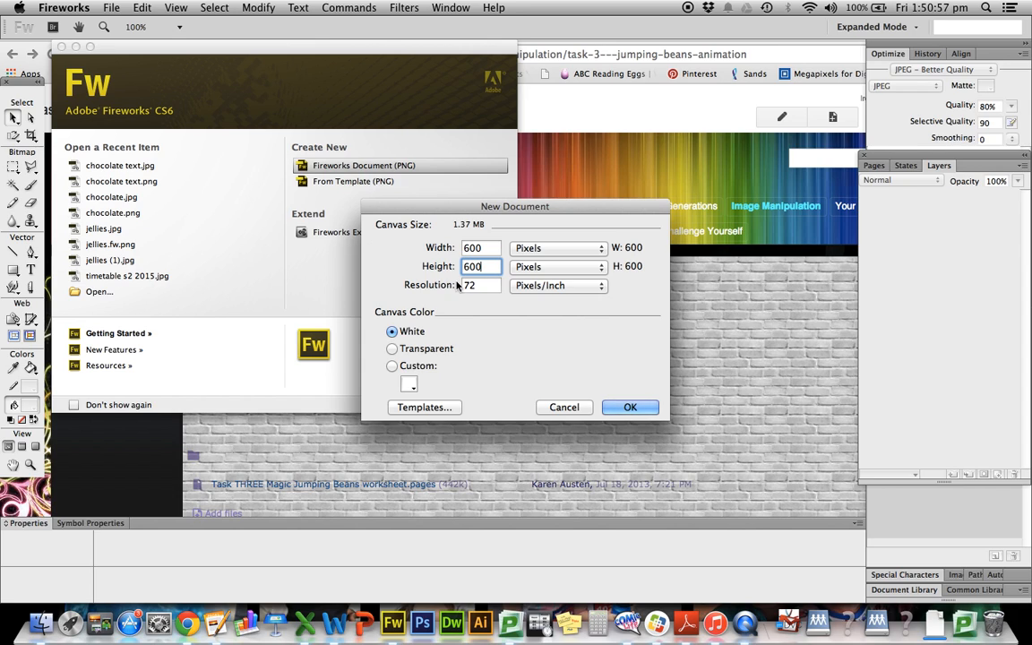
left_click(641, 409)
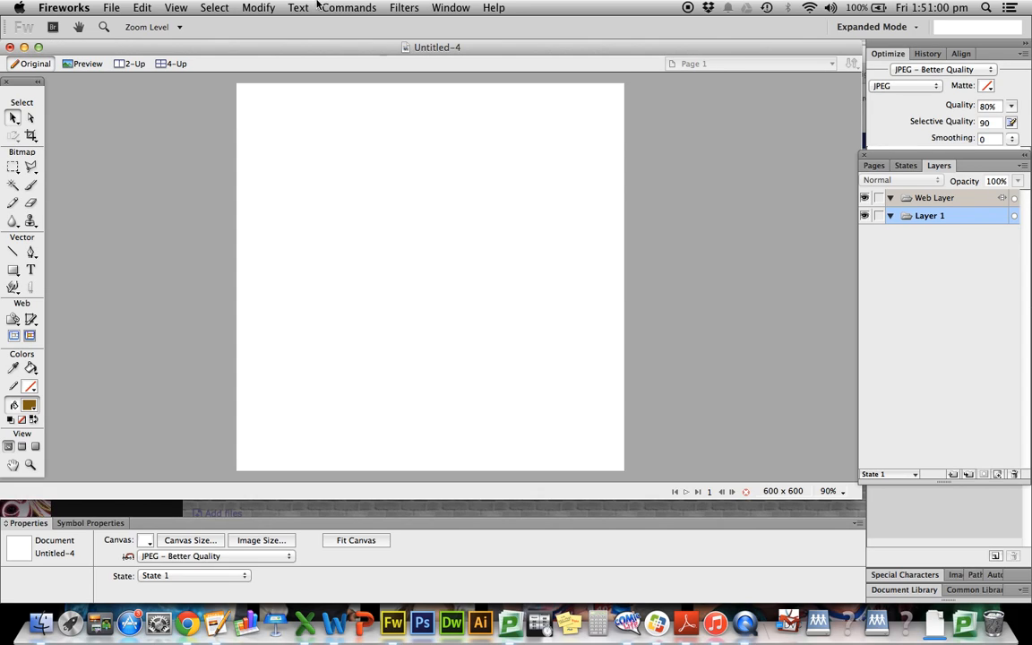
Save the document as jumpingbeans in the working folder within the 7 ICT documents.
left_click(110, 11)
left_click(130, 131)
left_click(110, 8)
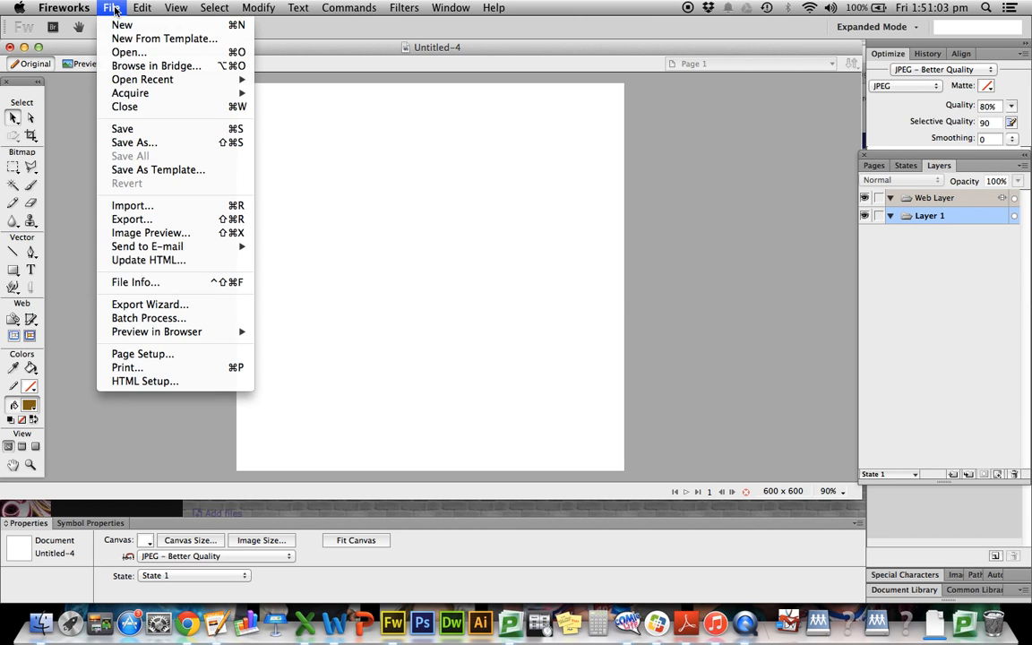
left_click(125, 141)
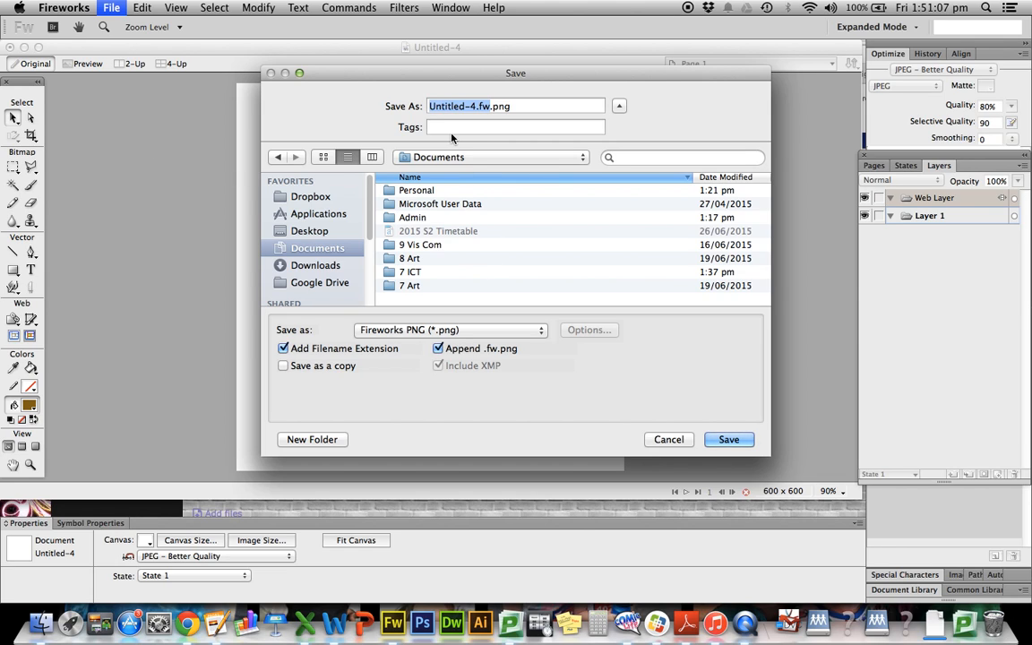
double_click(407, 272)
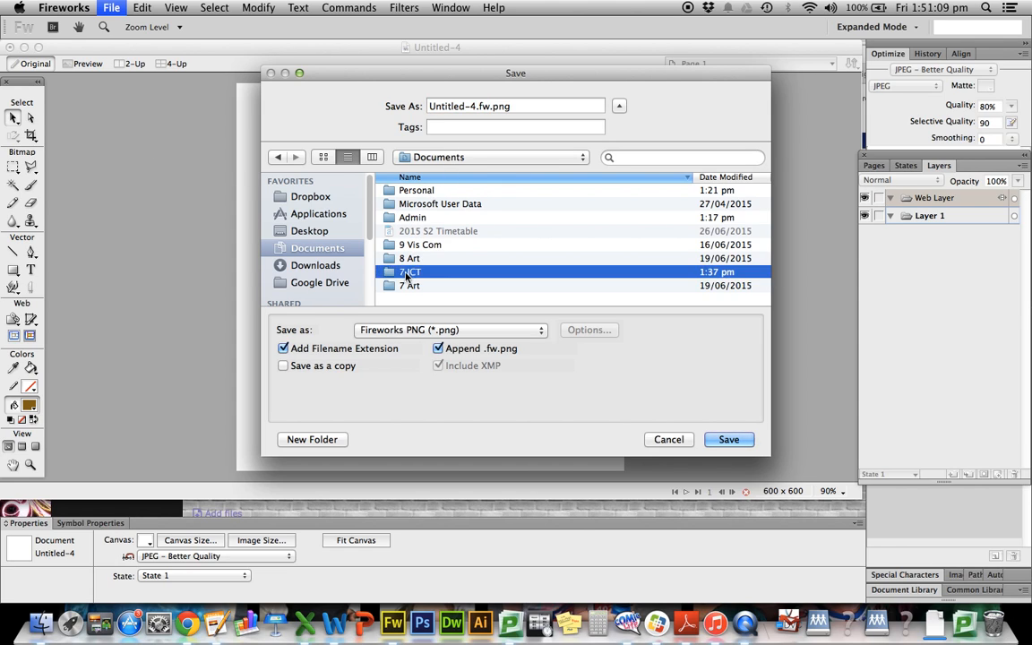
left_click(423, 232)
double_click(423, 233)
double_click(425, 170)
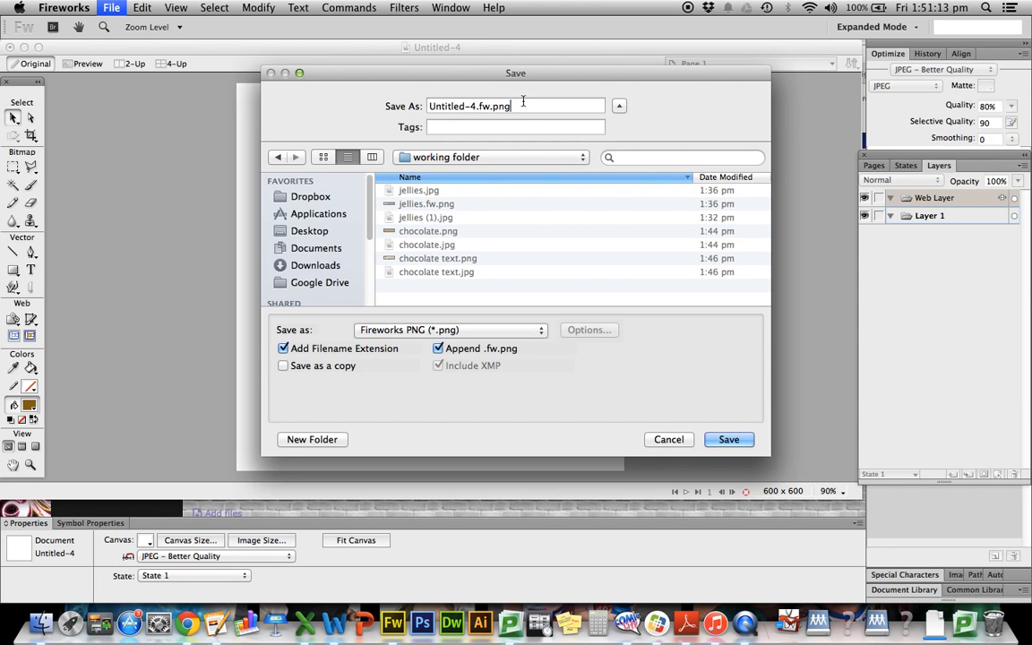
left_click_drag(523, 104, 354, 100)
type("jumpingbeans")
left_click(717, 440)
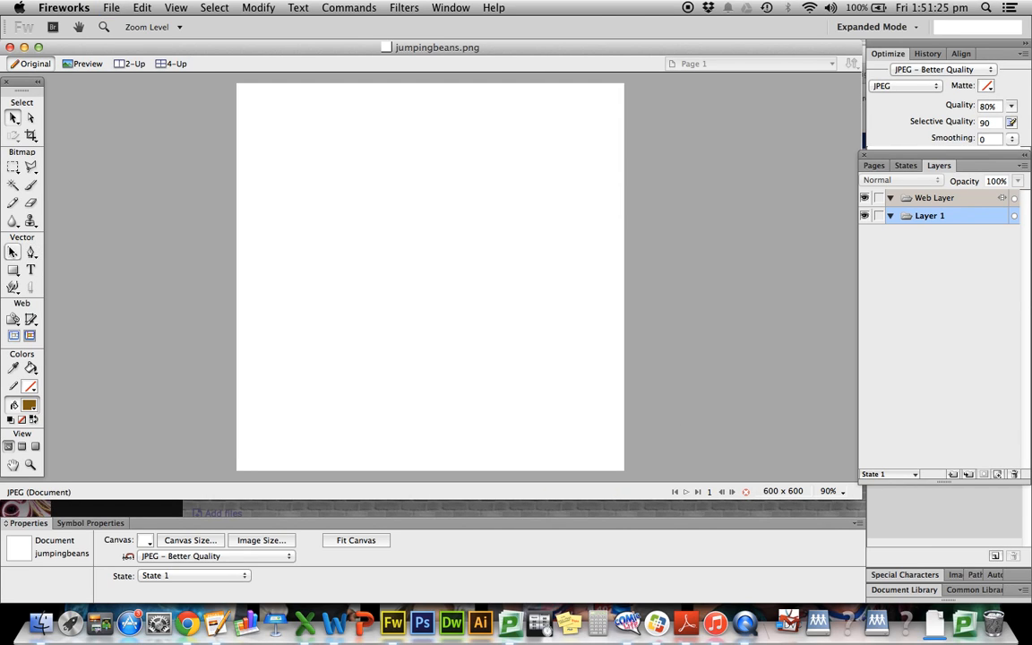
Draw a tall upright ellipse about 107 by 185 px in the upper-left part of the canvas with the Ellipse tool.
left_click(14, 272)
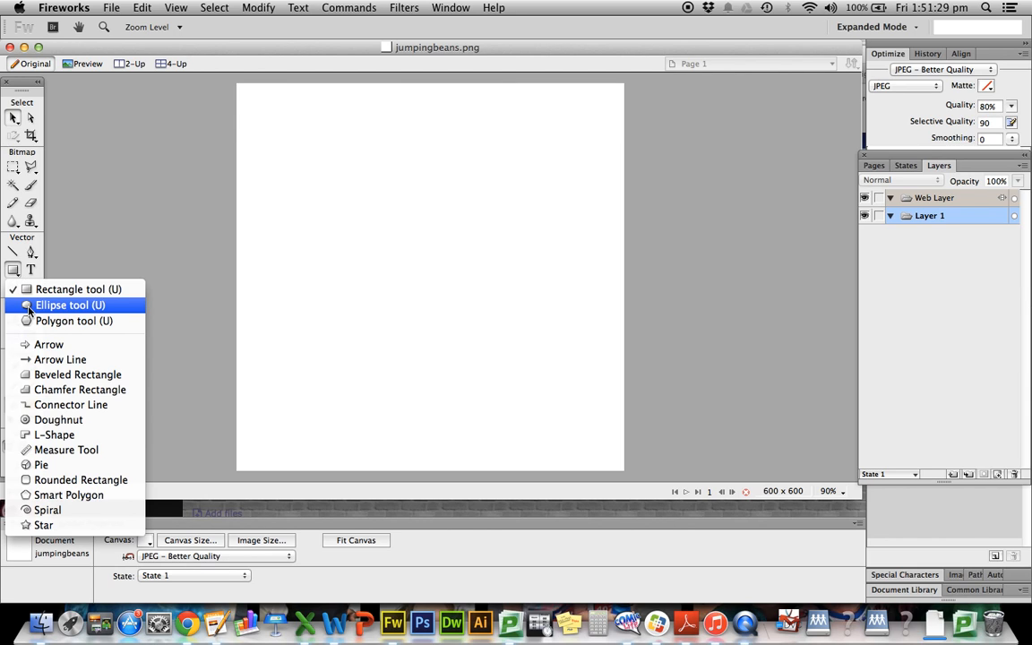
left_click(27, 308)
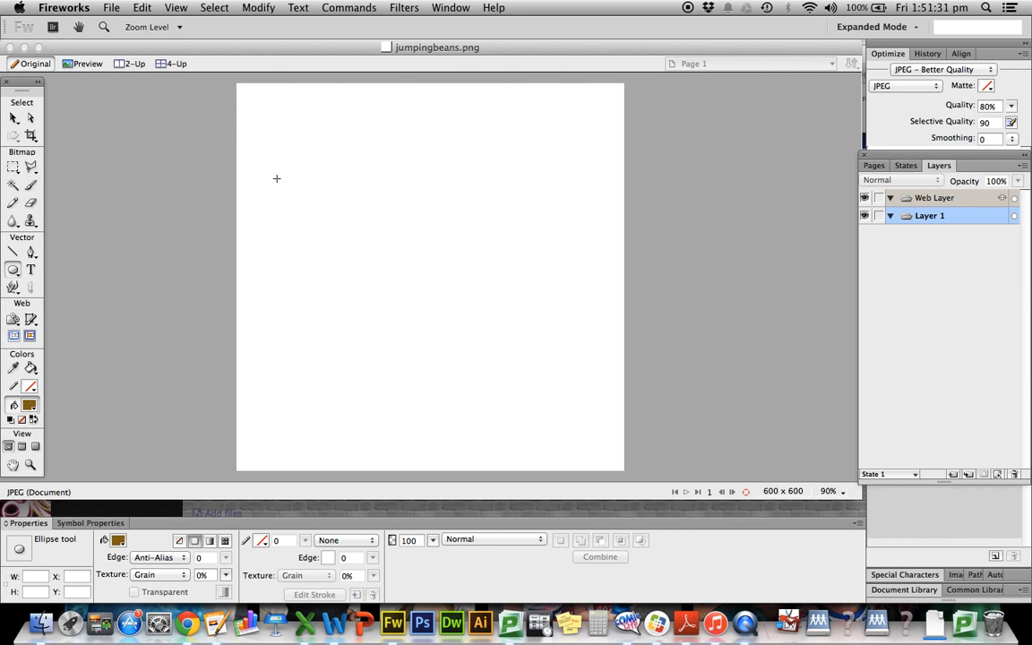
left_click_drag(277, 179, 327, 240)
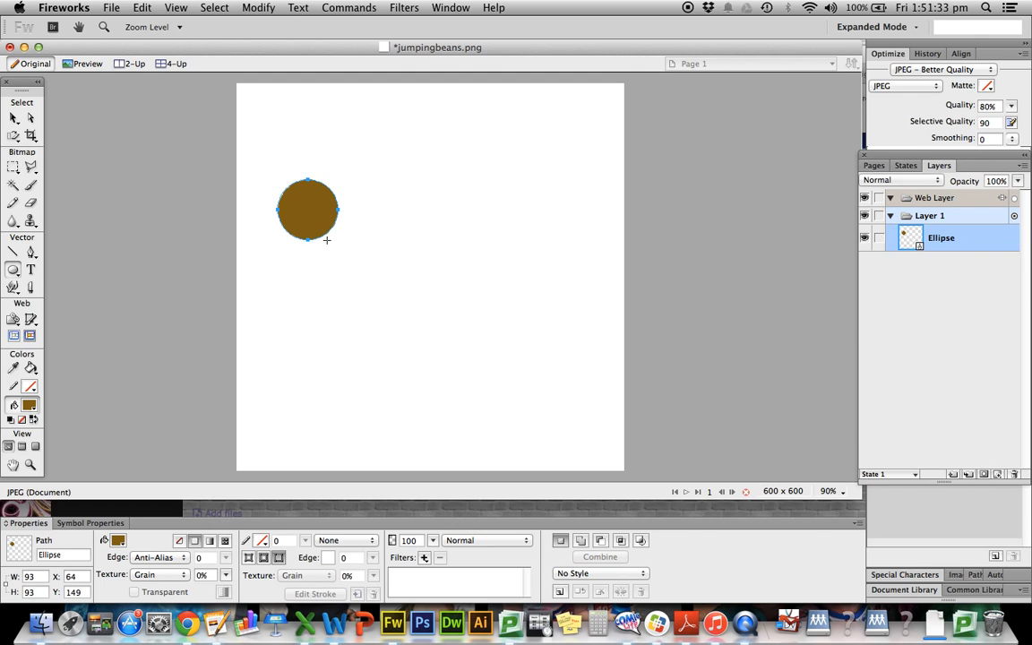
key("super+z")
left_click_drag(268, 149, 336, 270)
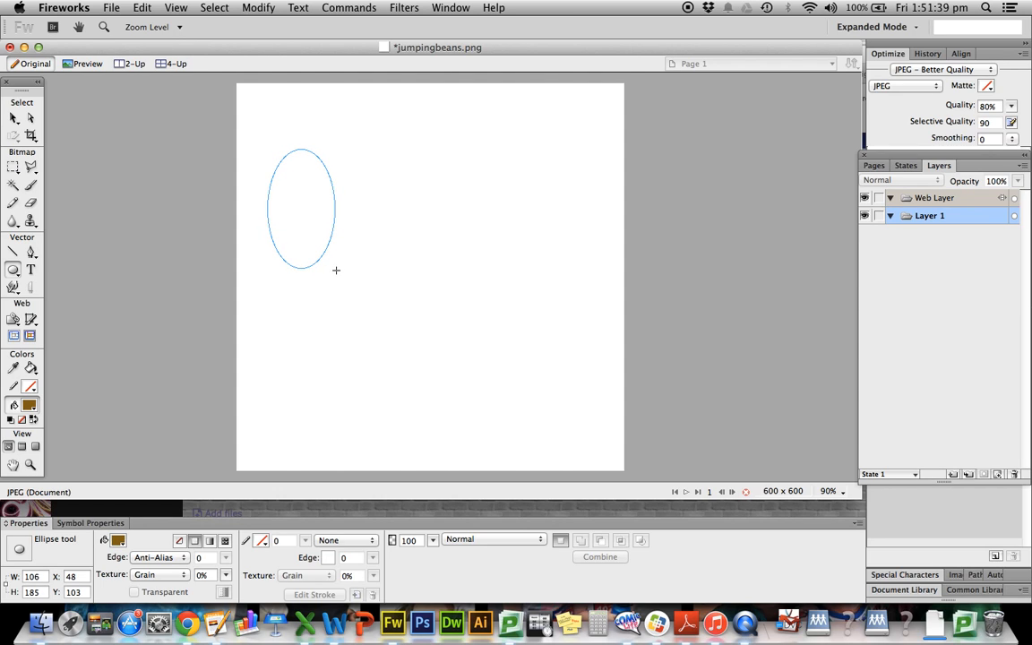
left_click_drag(336, 269, 336, 269)
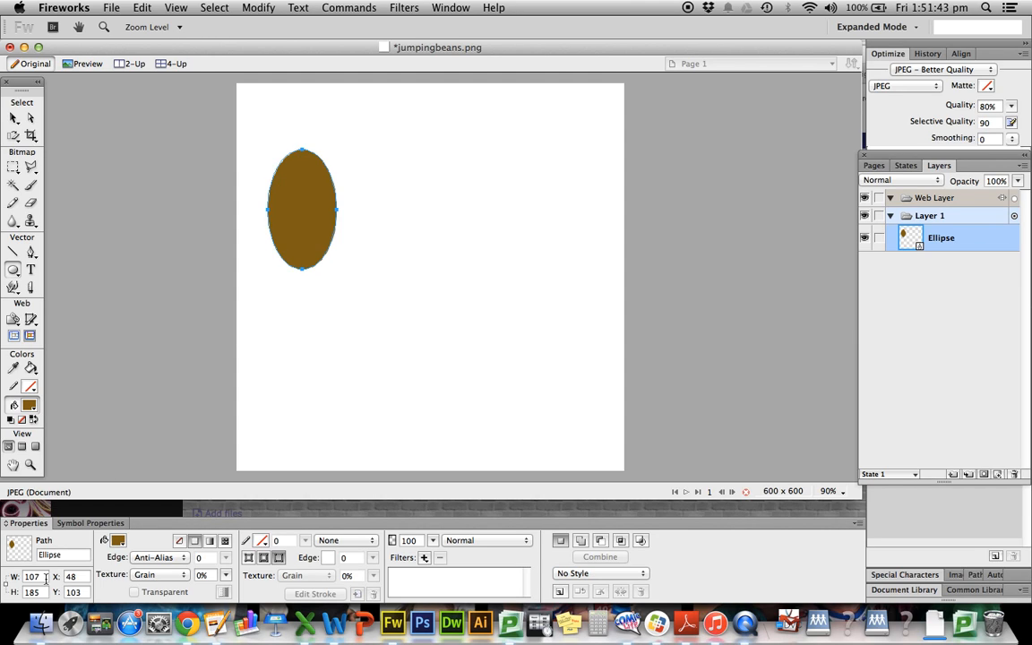
Set the ellipse's width to 113 px and enter 178 px for its height.
left_click(4, 578)
type("113")
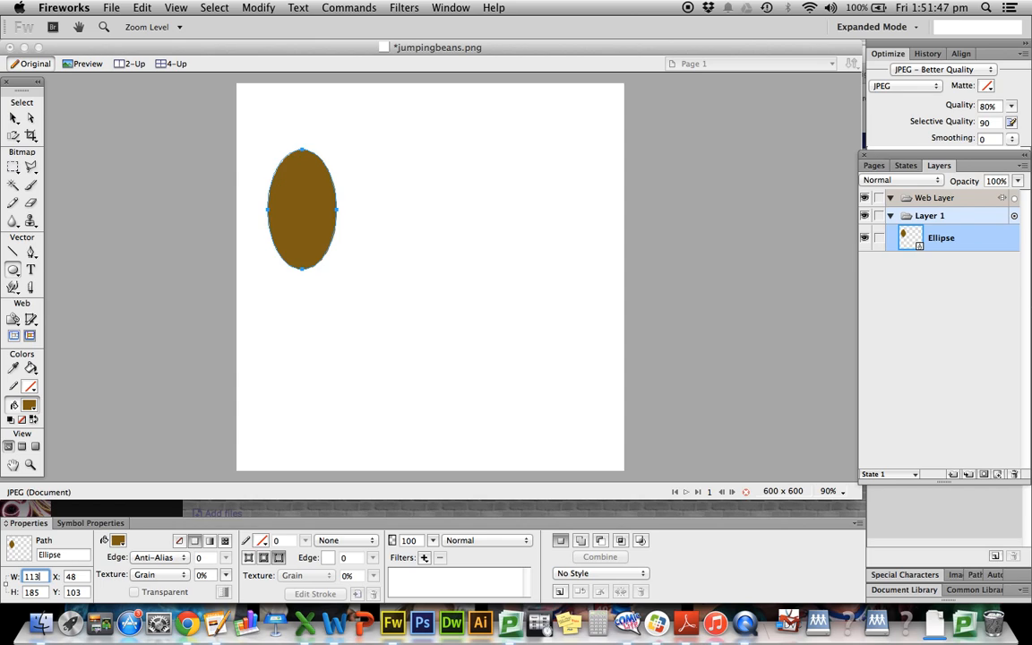
key("Tab")
type("1")
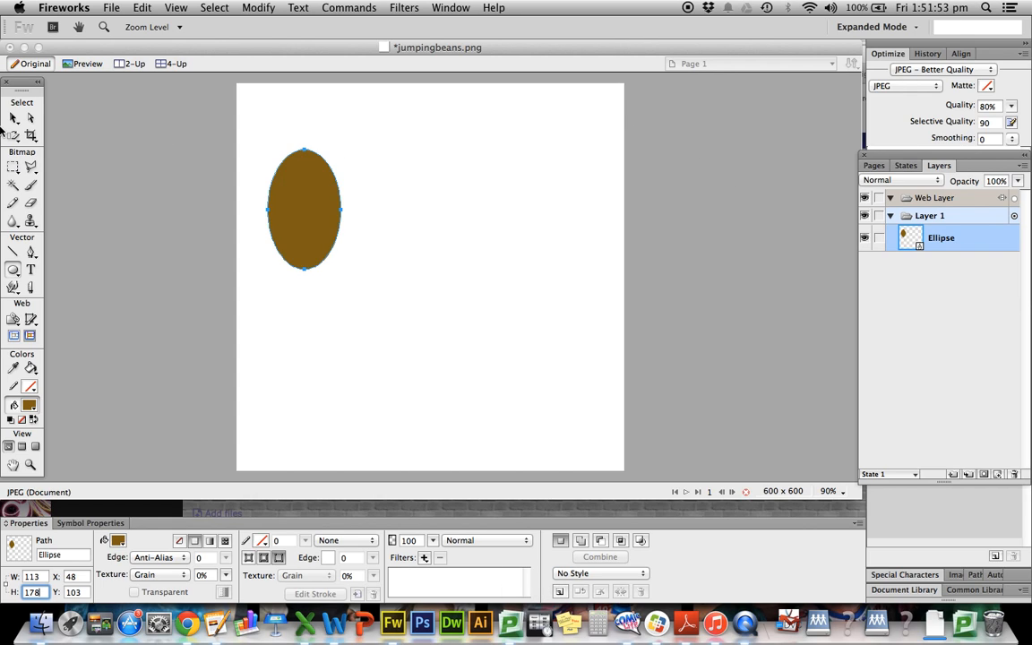
Reshape the ellipse into a bean about 76 px wide by pulling its right anchor point inward with the Subselection tool.
left_click(36, 120)
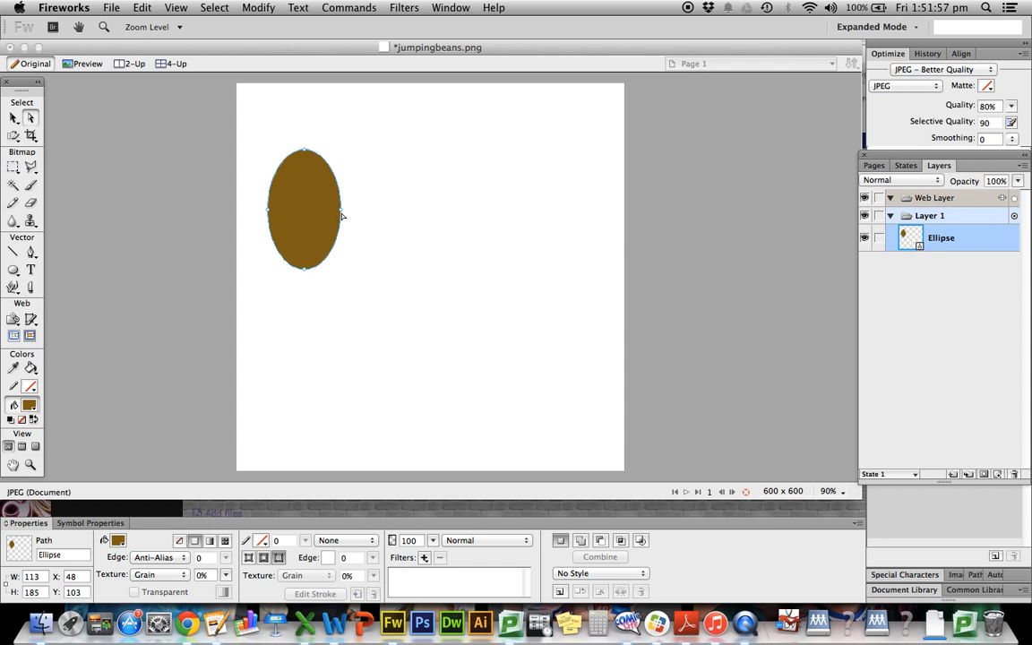
left_click_drag(340, 213, 322, 289)
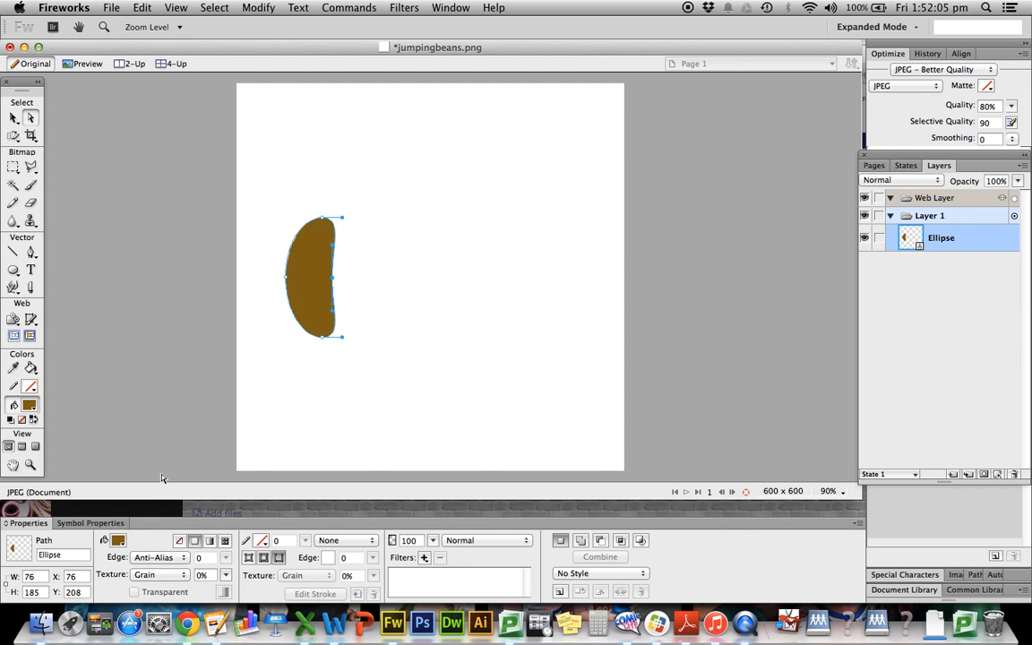
Fill the bean with red (#FF0000) and move it towards the canvas centre, to about X 135, Y 227.
left_click(117, 541)
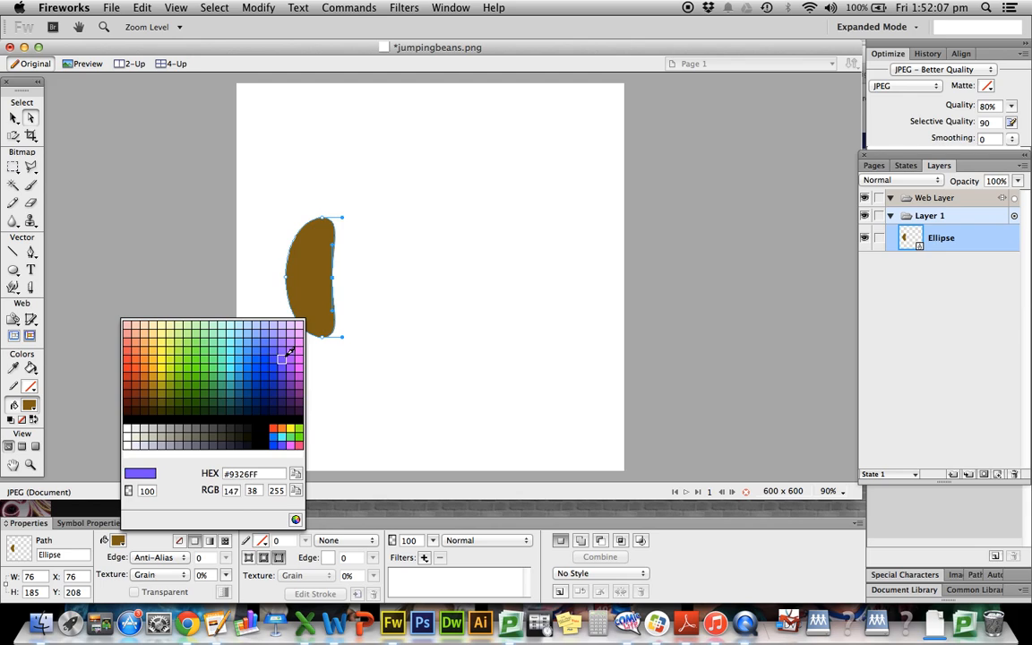
left_click(128, 365)
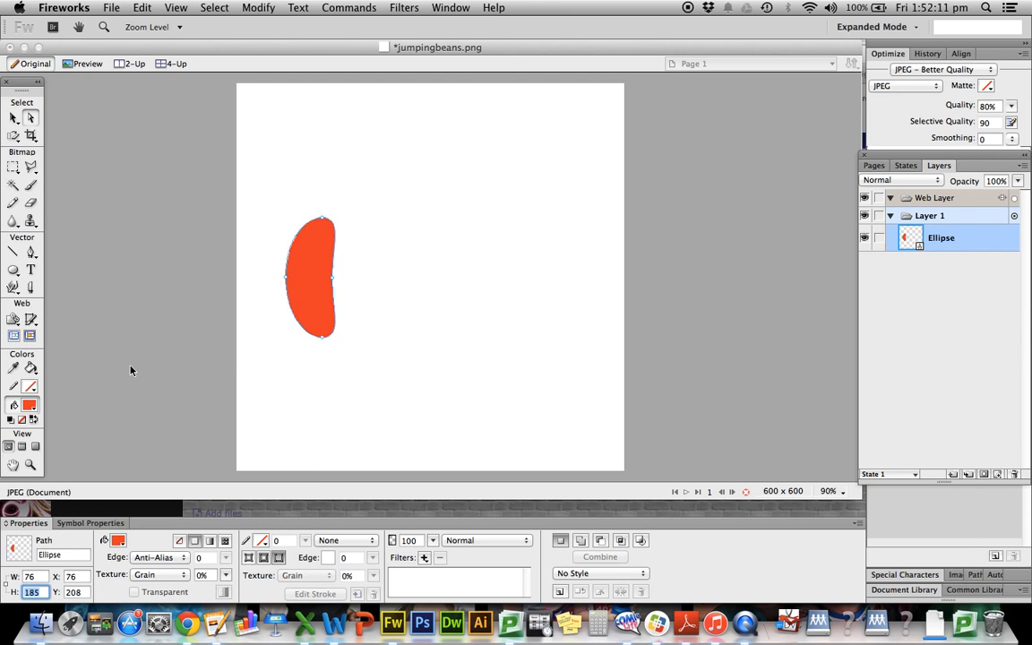
left_click_drag(302, 304, 349, 321)
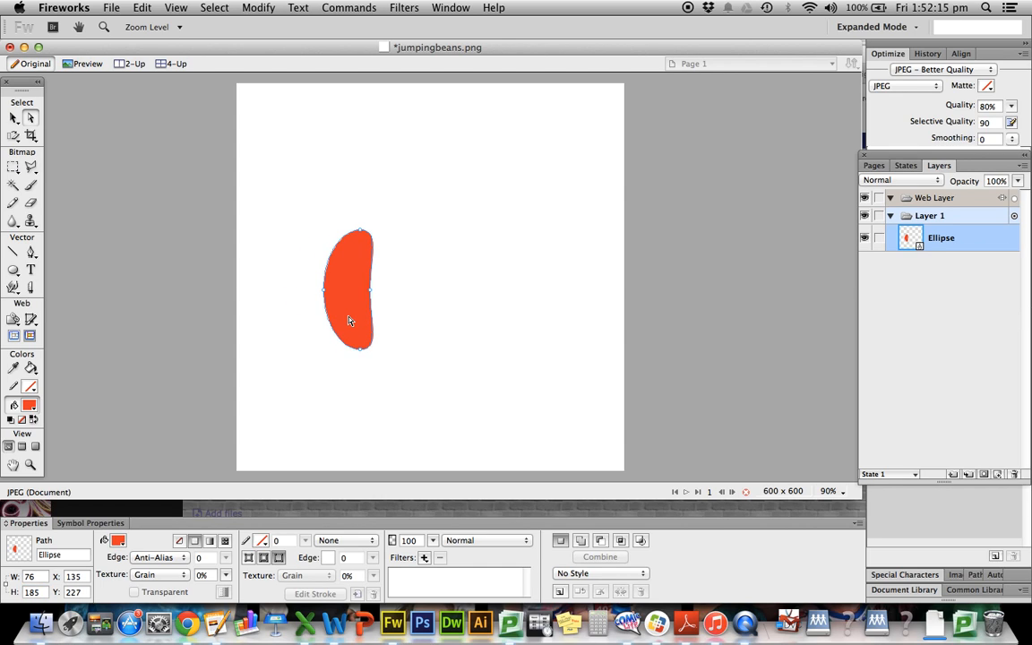
Apply an Inner Bevel filter to the bean with a Smooth edge, width 25 and contrast 92%.
left_click(425, 558)
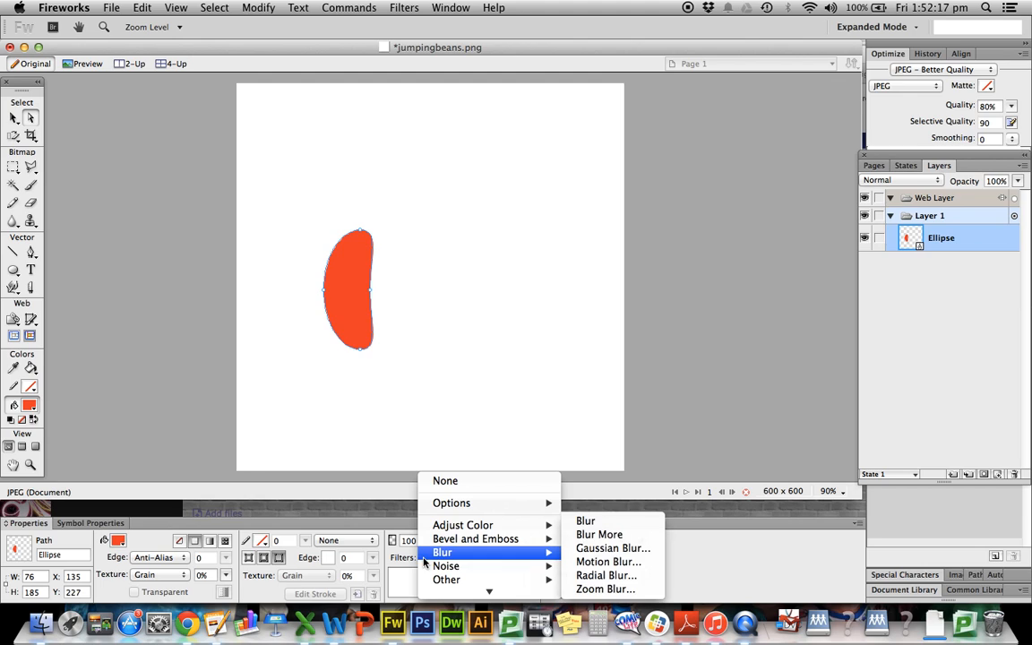
mouse_move(496, 538)
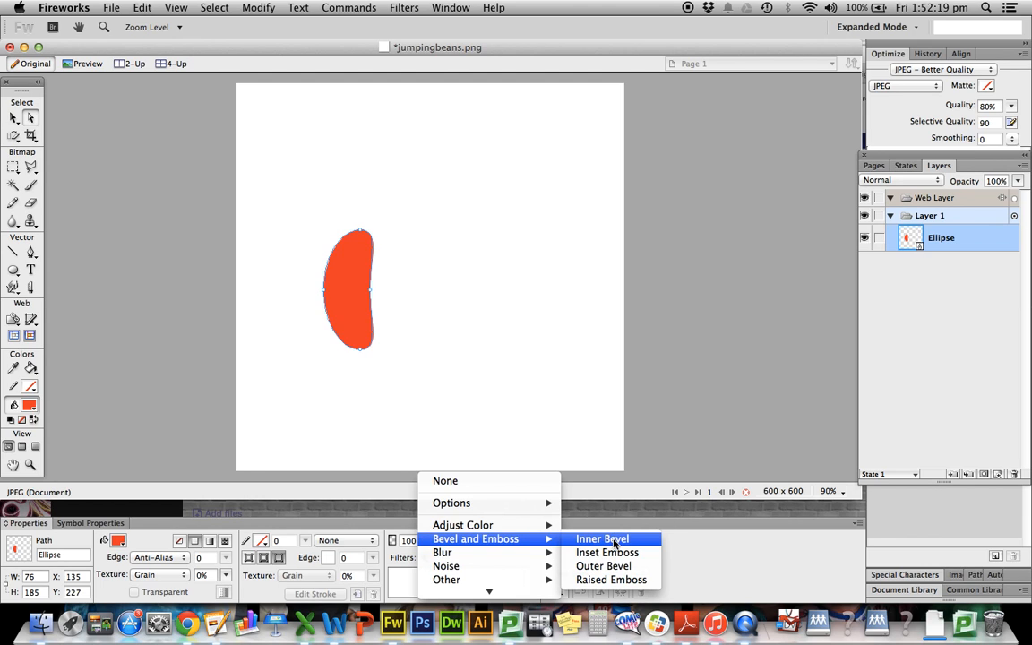
left_click(613, 538)
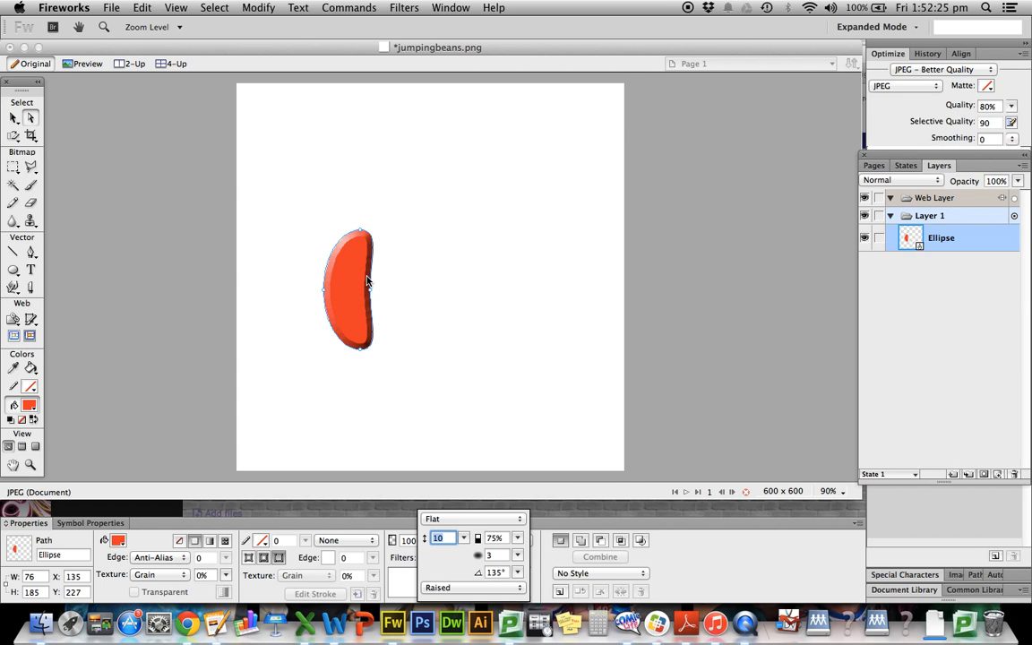
left_click(453, 519)
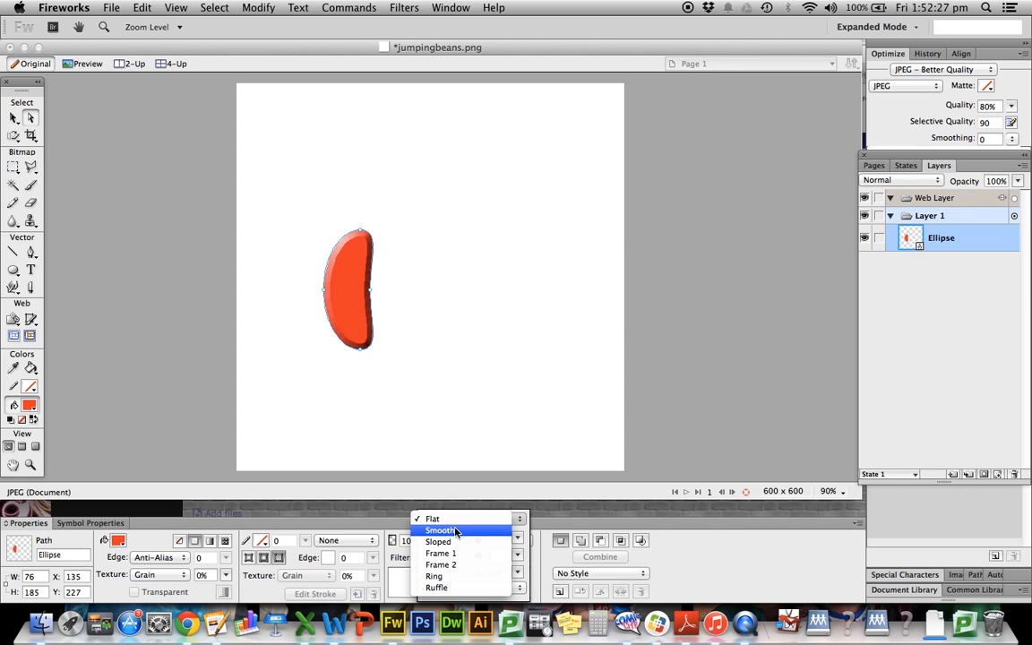
left_click(455, 531)
left_click_drag(463, 537, 462, 469)
left_click(517, 537)
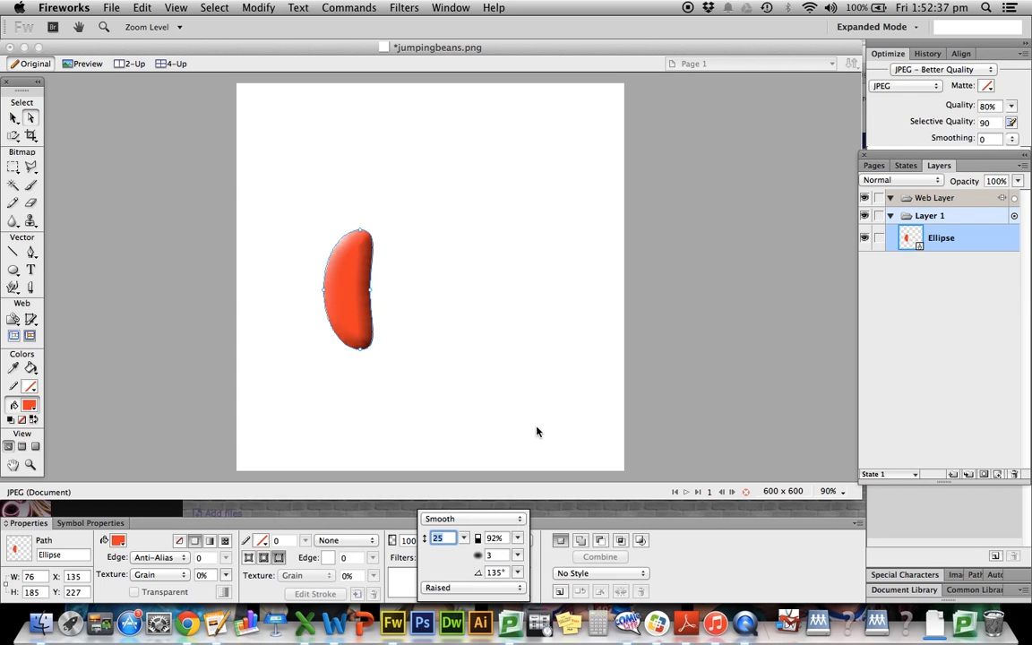
left_click(538, 386)
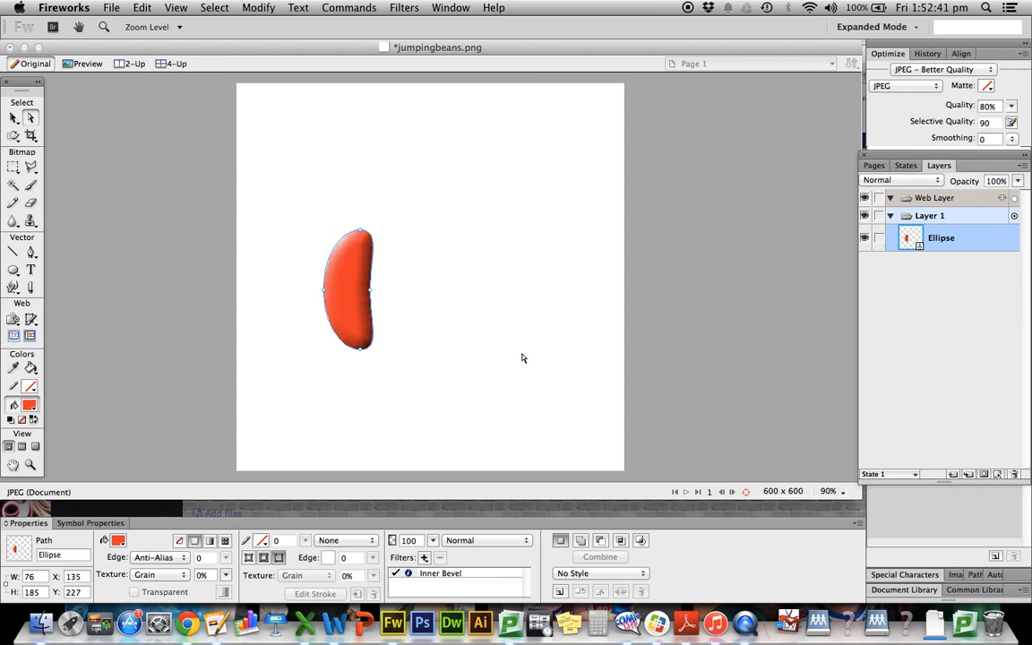
Duplicate the red bean to its right at about X 274, Y 228 and fill the copy with green.
left_click_drag(349, 298, 439, 300)
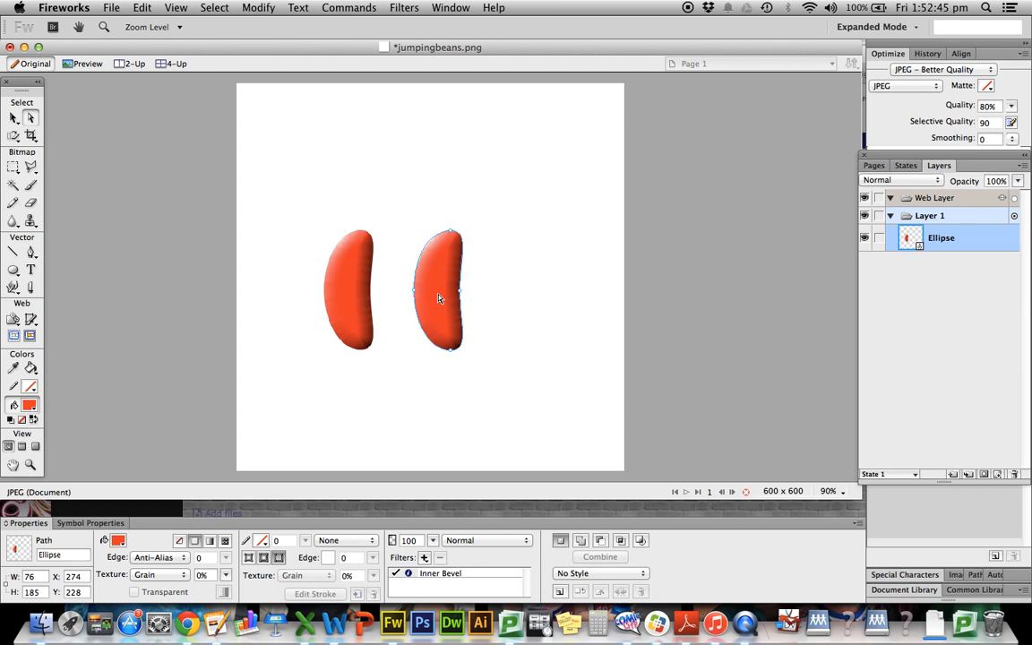
left_click(117, 540)
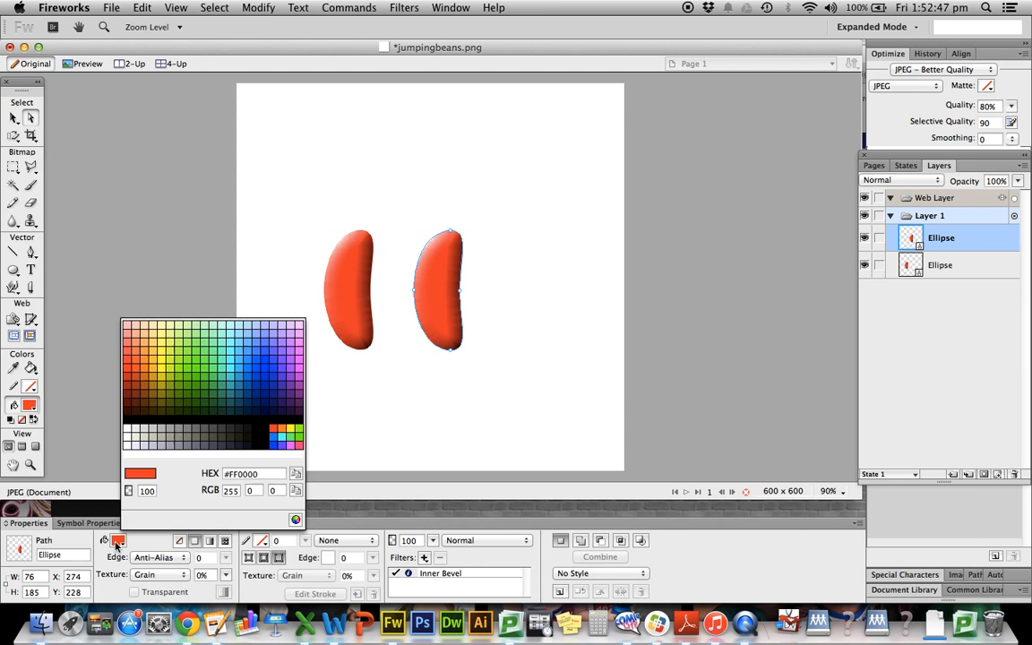
left_click(189, 374)
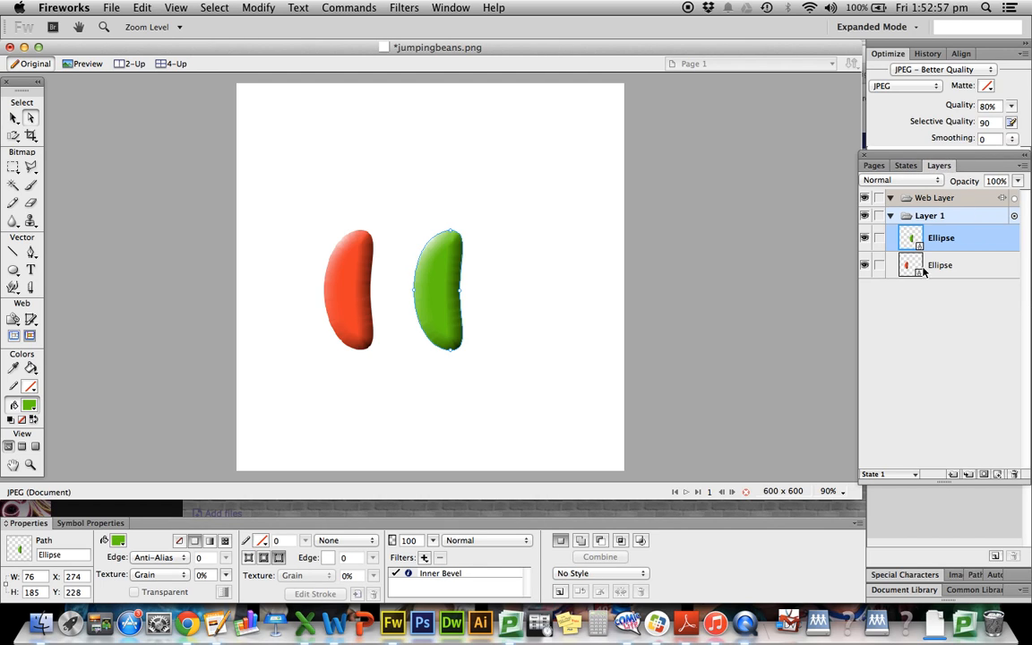
Add a second, empty state to the animation after State 1.
left_click(451, 7)
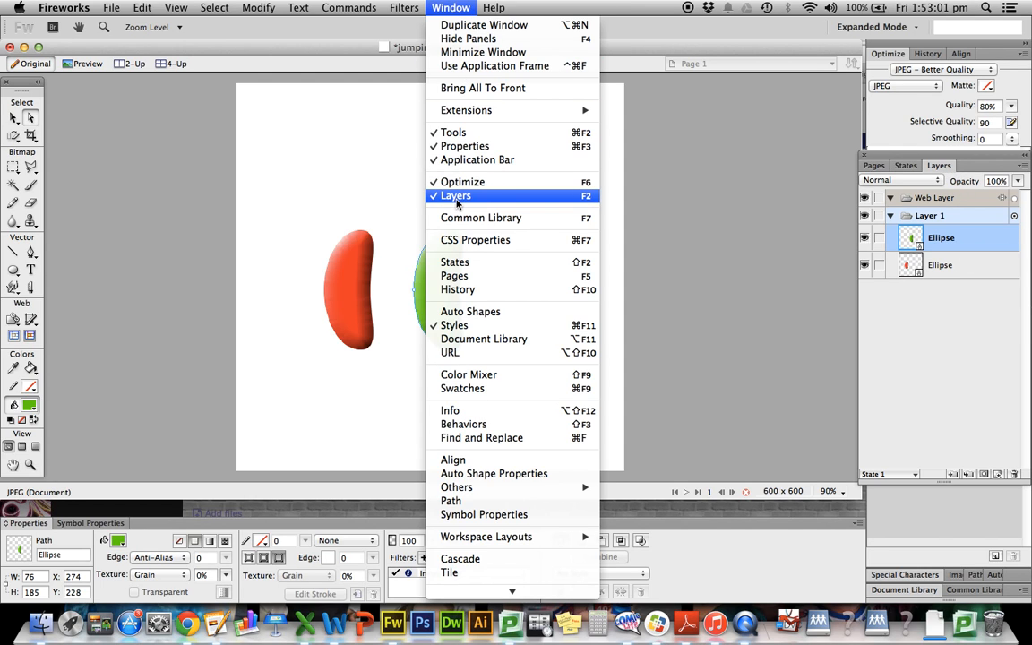
left_click(997, 306)
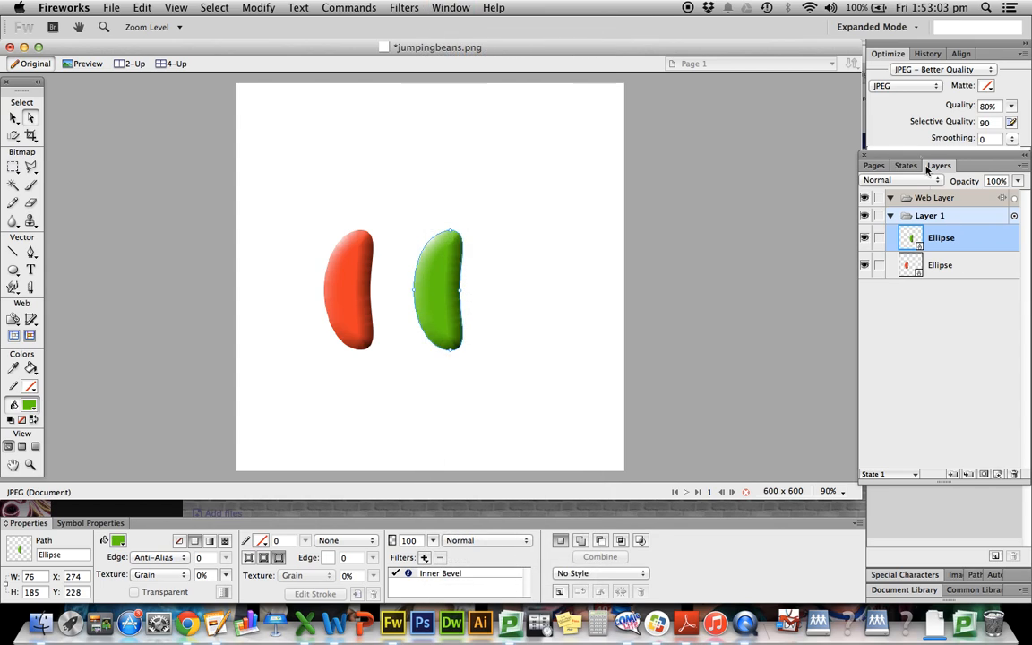
left_click(906, 168)
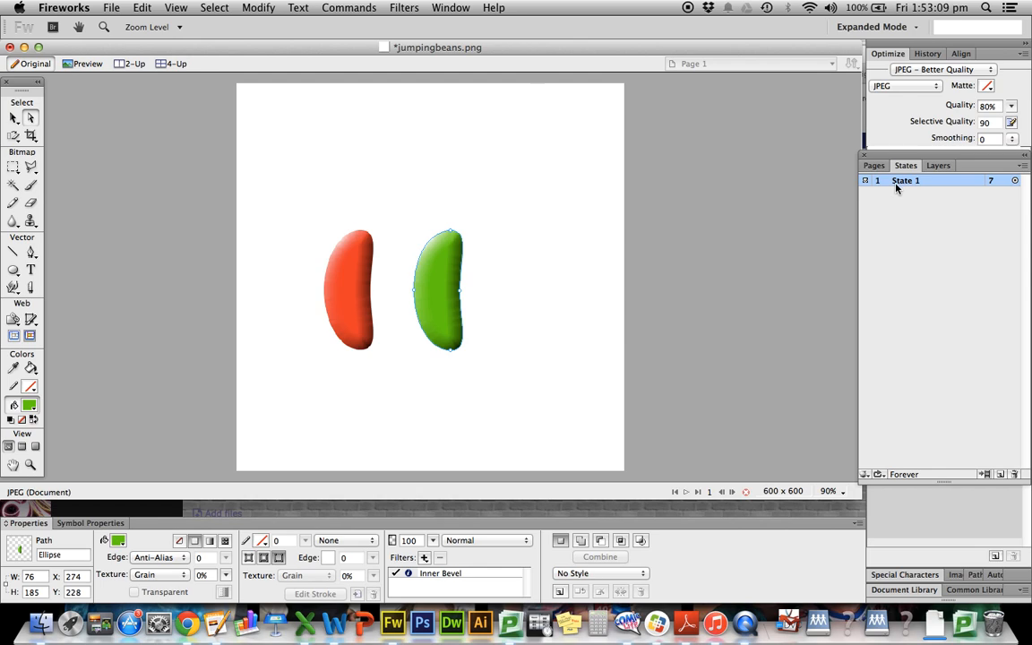
left_click(1000, 477)
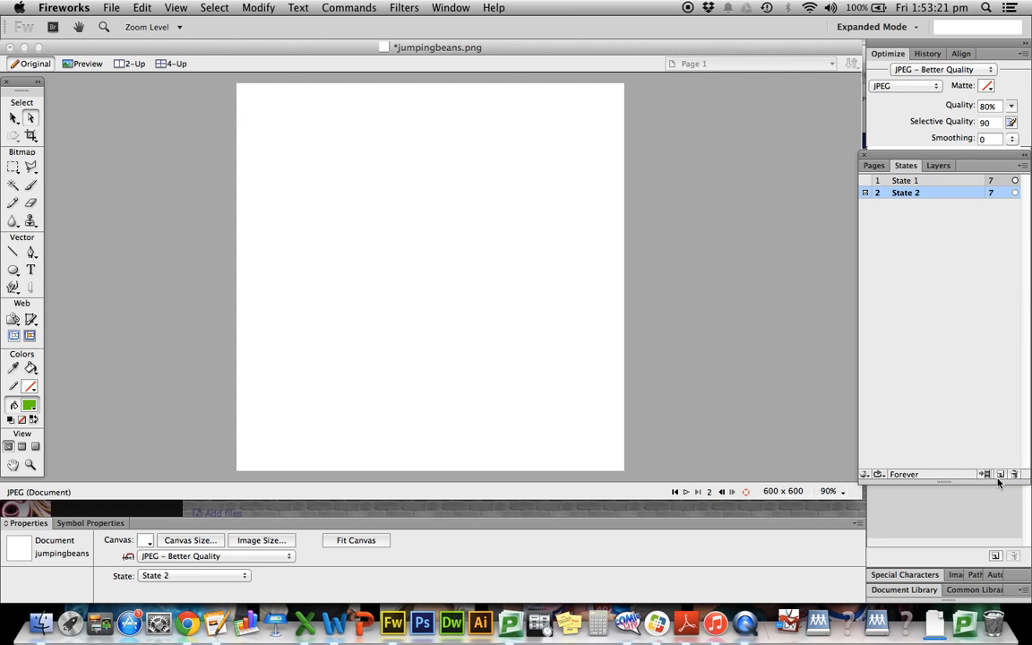
Copy both the red and green beans from State 1 and paste them into State 2.
left_click(959, 180)
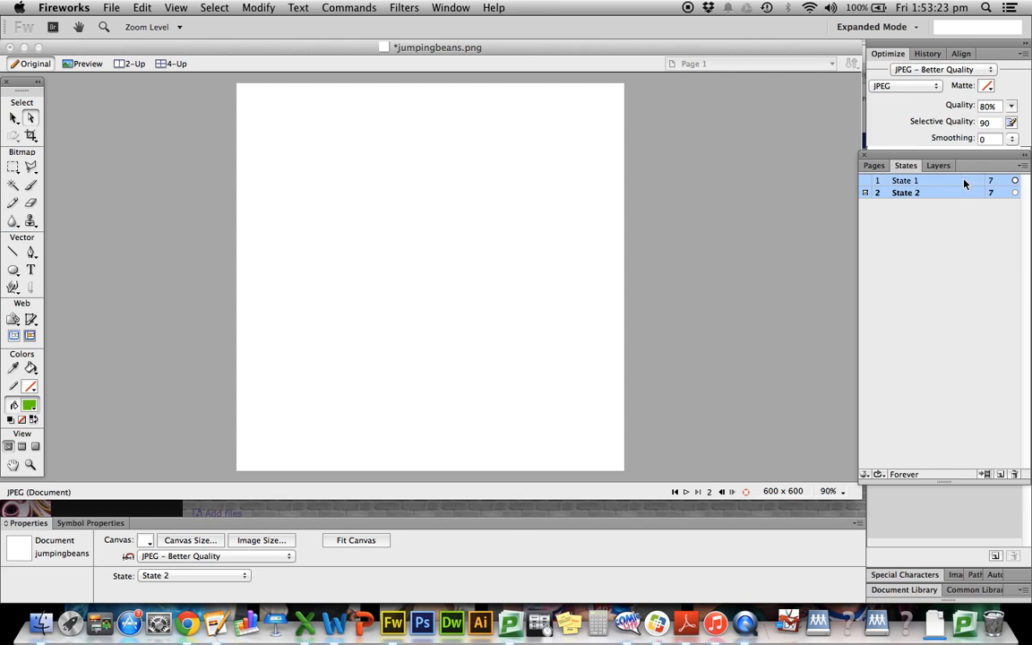
left_click_drag(525, 376, 306, 206)
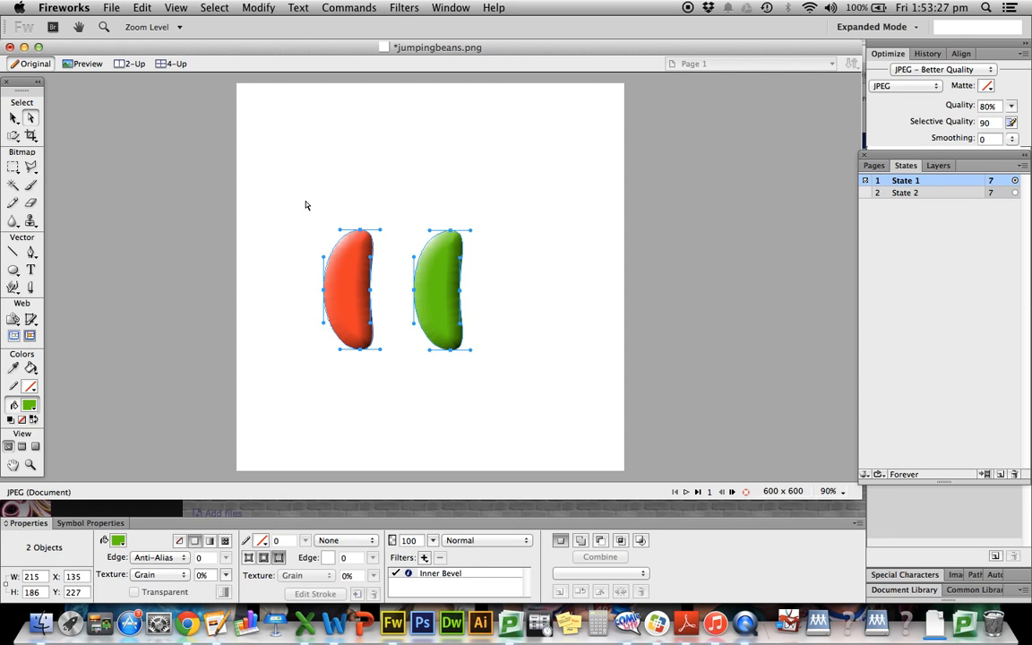
left_click(919, 192)
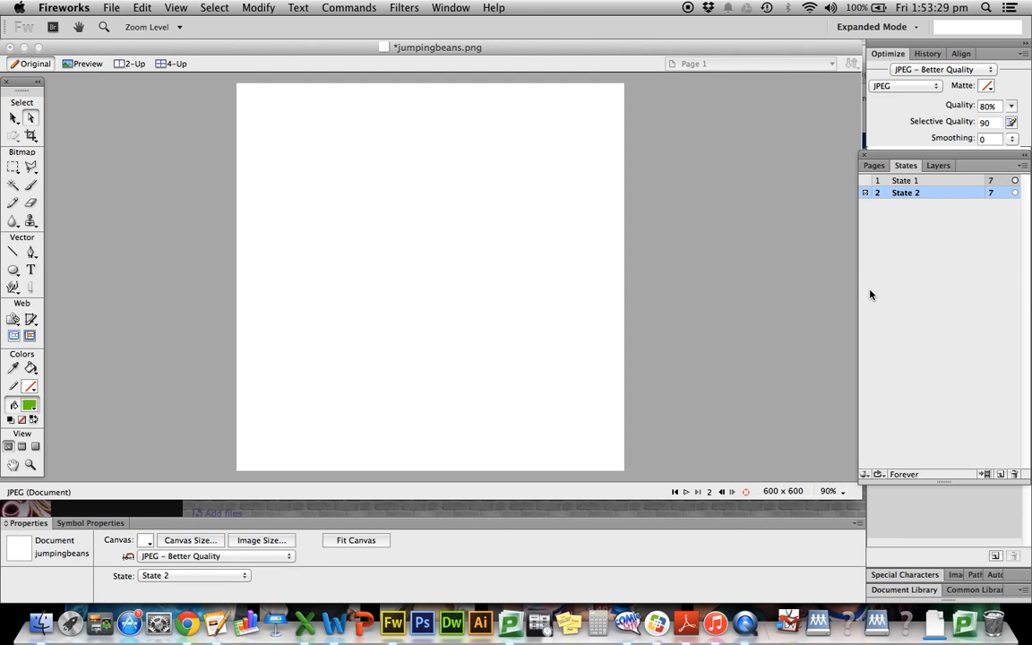
key("super+v")
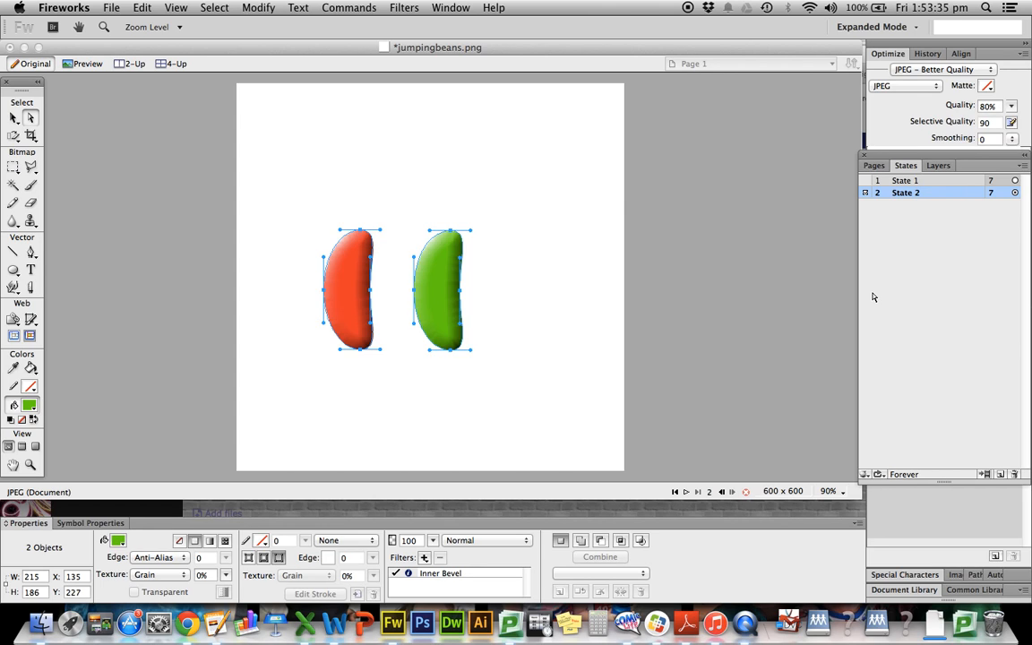
Select both beans in State 2 and nudge them together 20 pixels upward to Y 207.
left_click_drag(516, 408, 303, 222)
left_click_drag(14, 117, 18, 128)
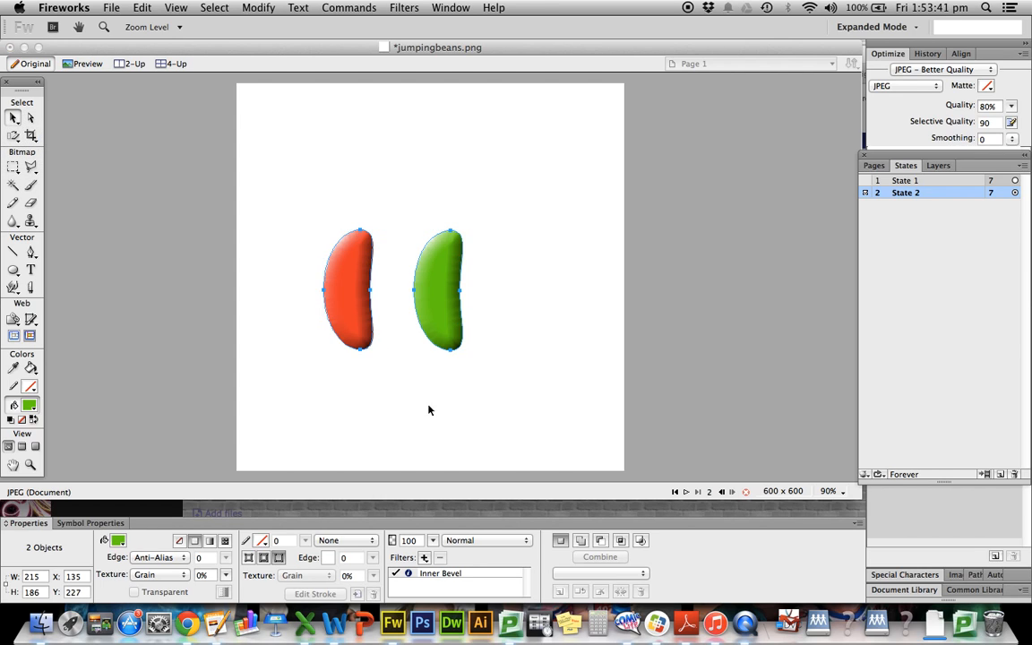
key("Up")
key("Up")
key("Up")
key("Up")
key("Up")
key("Up")
key("Up")
key("Up")
key("Up")
key("Up")
key("Up")
key("Up")
key("Up")
key("Up")
key("Up")
key("Up")
key("Up")
key("Up")
key("Up")
key("Up")
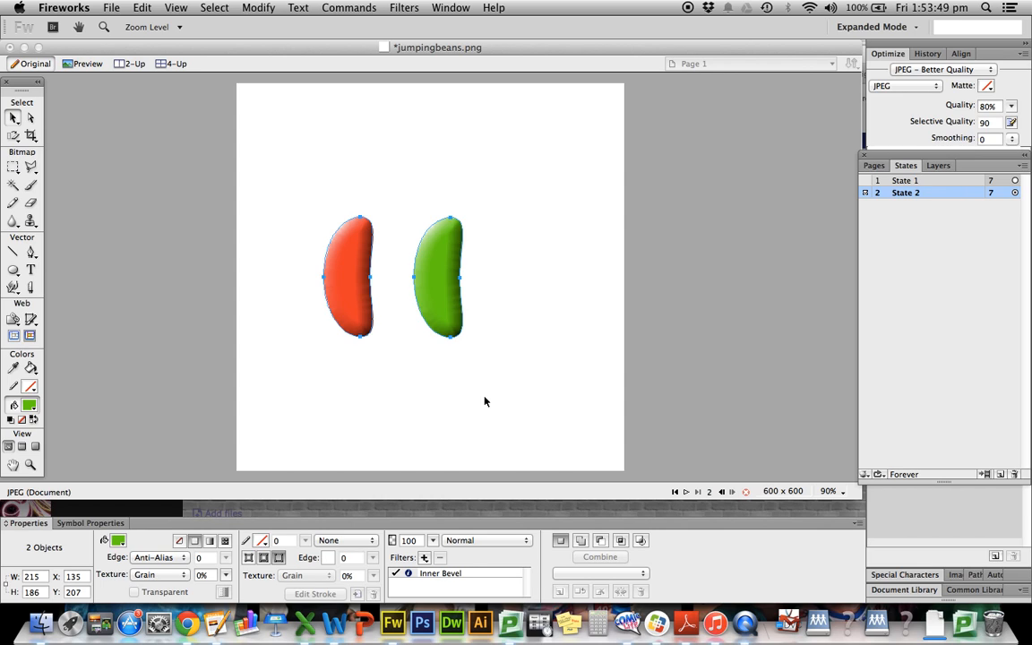
Compare the bean positions in State 1 and State 2, and play the animation to check the jump.
left_click(921, 181)
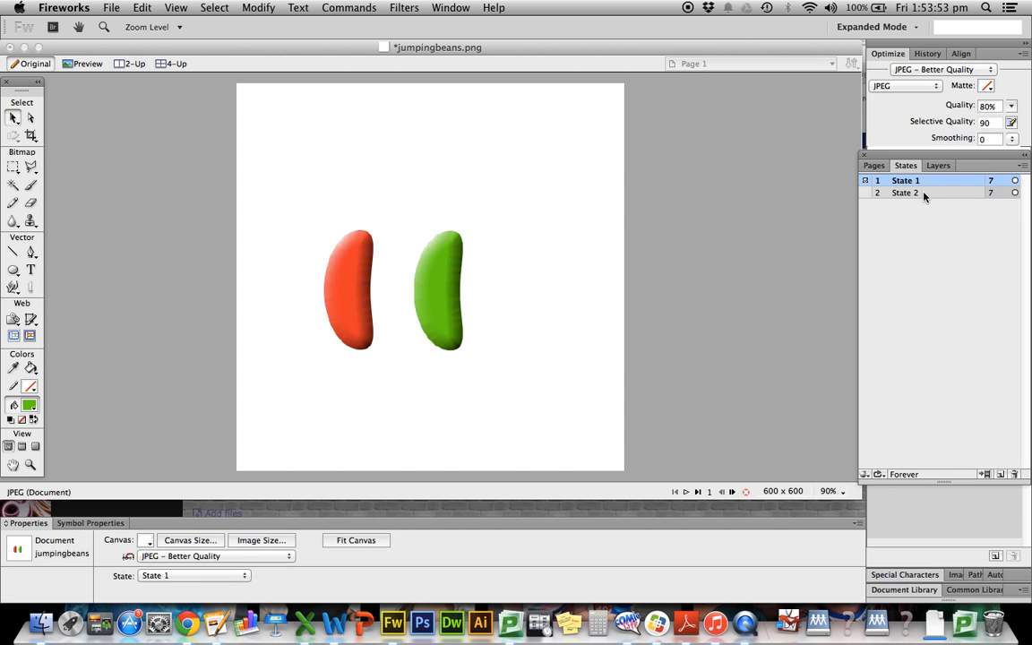
left_click(924, 192)
left_click(923, 182)
left_click(924, 192)
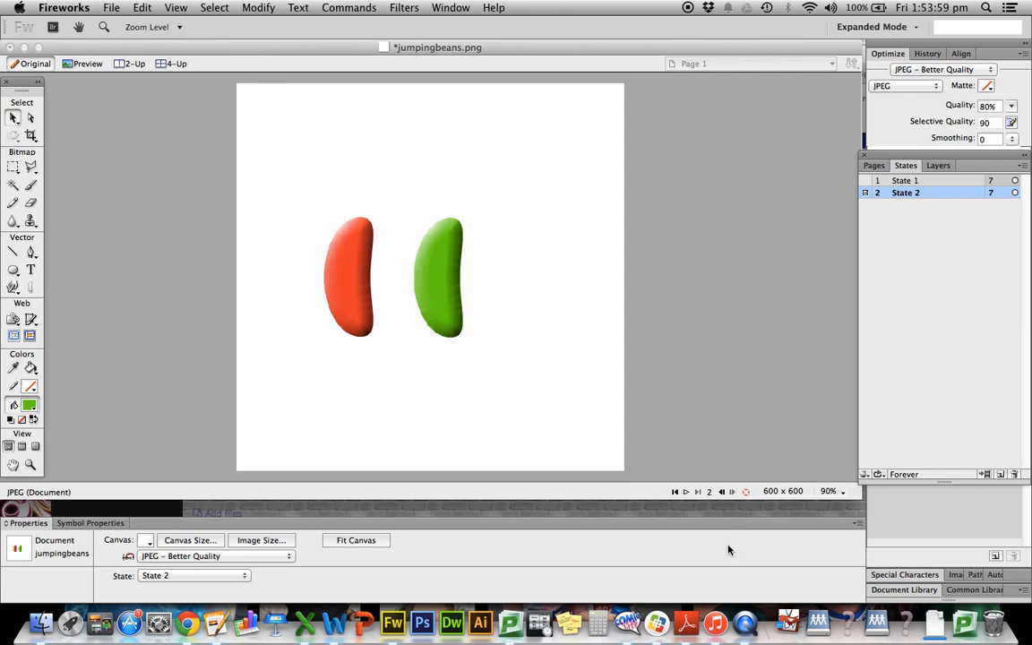
left_click(687, 492)
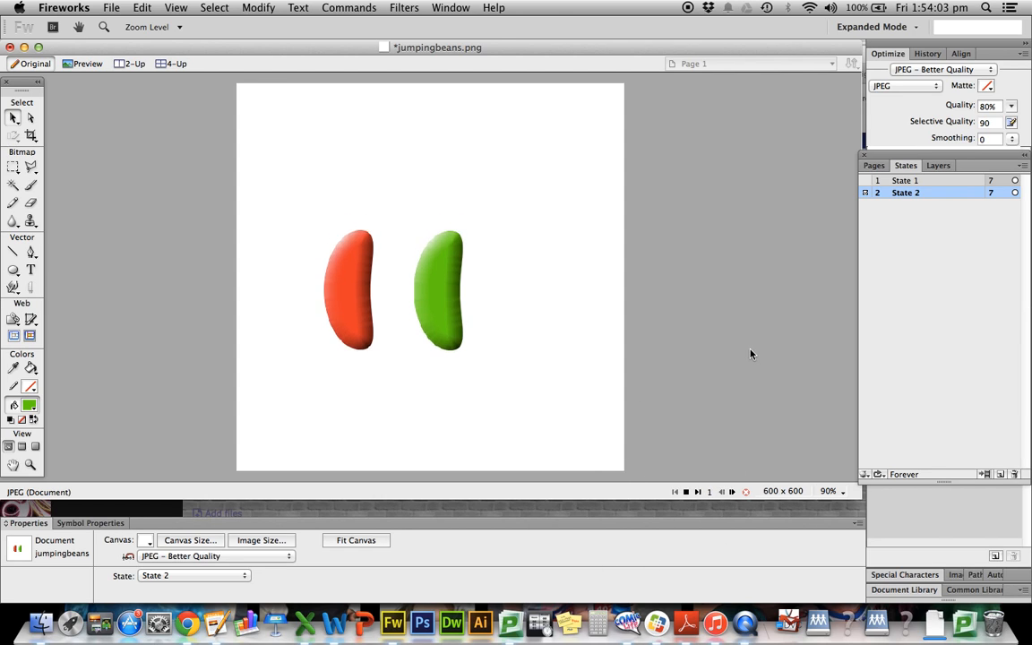
left_click(688, 492)
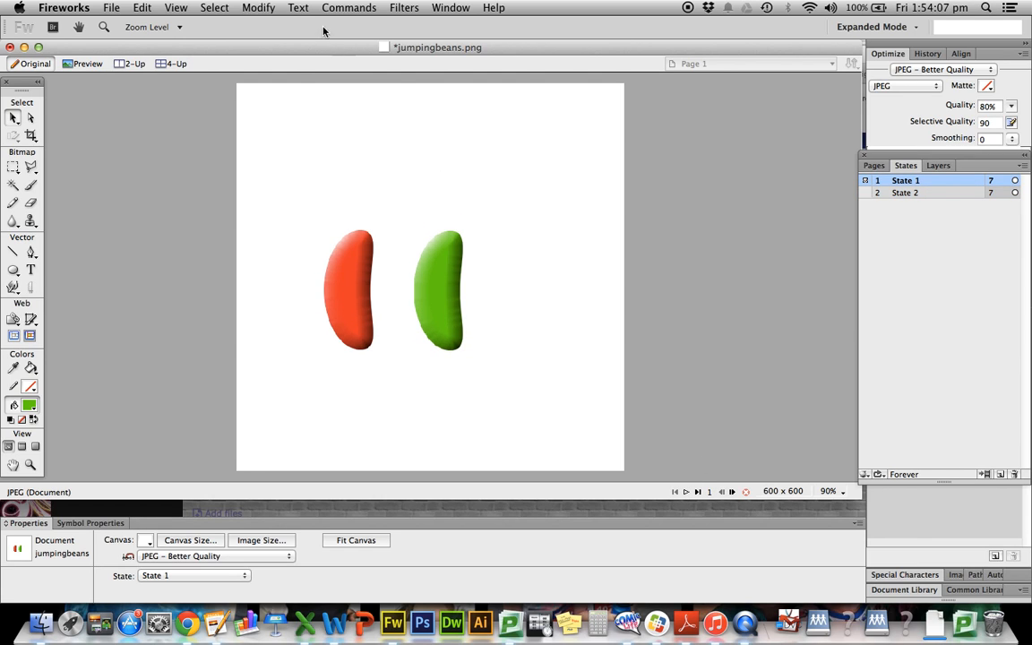
Trim the canvas to the extent of the two beans.
left_click(254, 8)
mouse_move(260, 25)
left_click(459, 79)
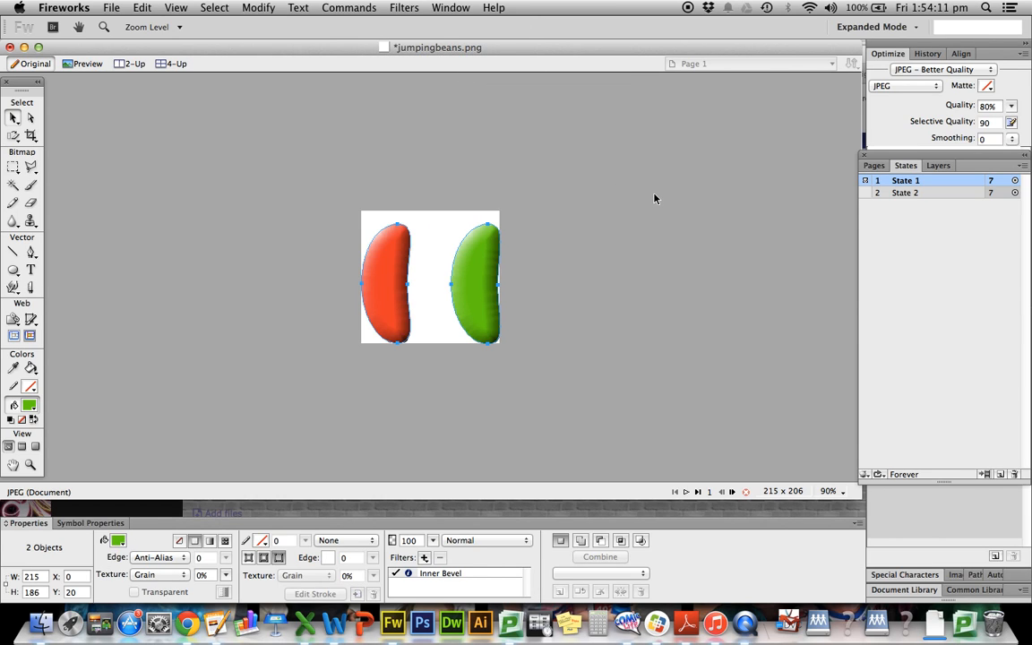
Set the export optimization to Animated Gif Websnap 128 and save the jumpingbeans.png document.
left_click(924, 72)
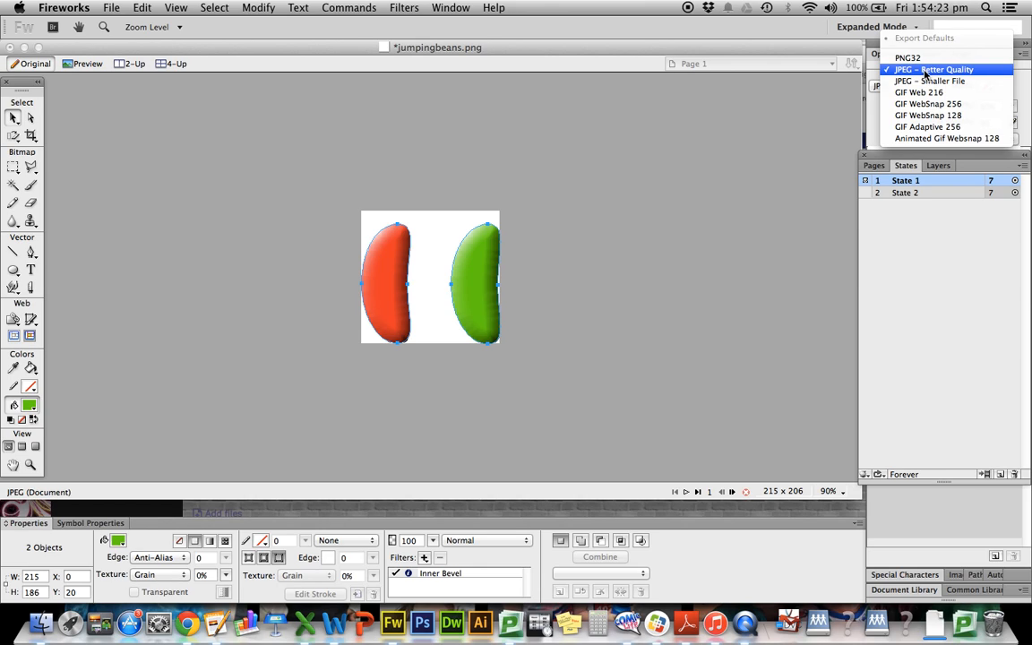
left_click(923, 138)
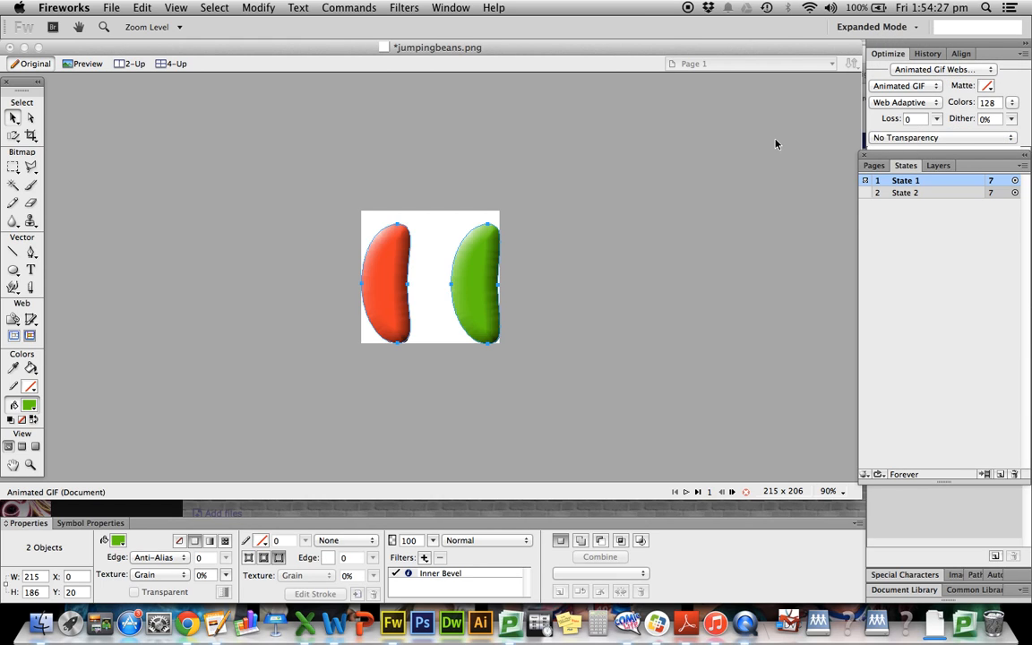
left_click(114, 9)
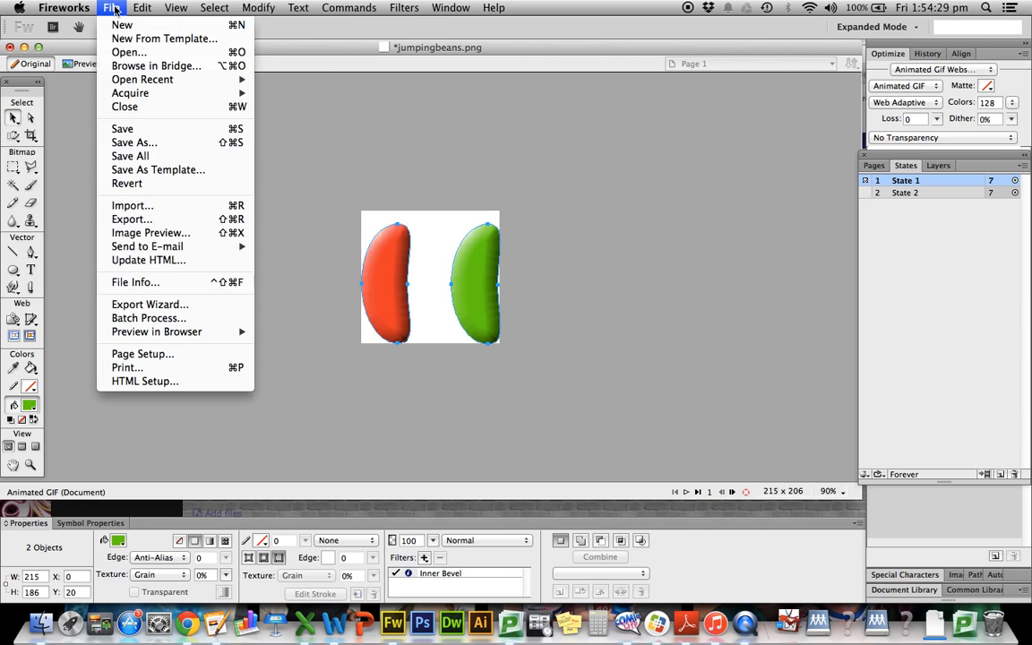
left_click(122, 130)
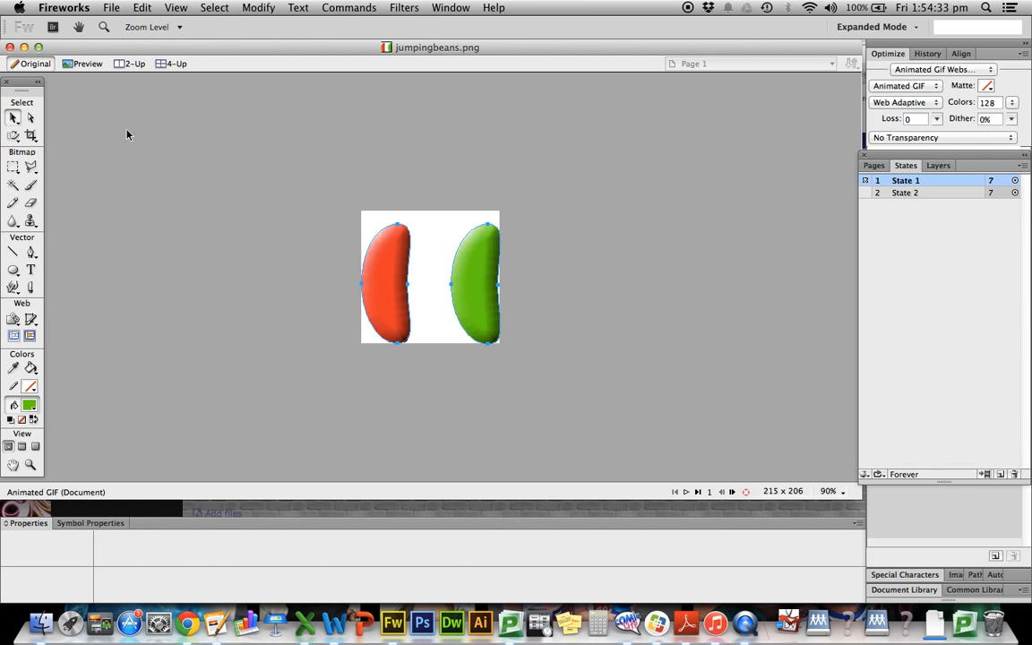
Save a version of the document as an Animated GIF named jumpingbeans.gif in the working folder.
left_click(117, 11)
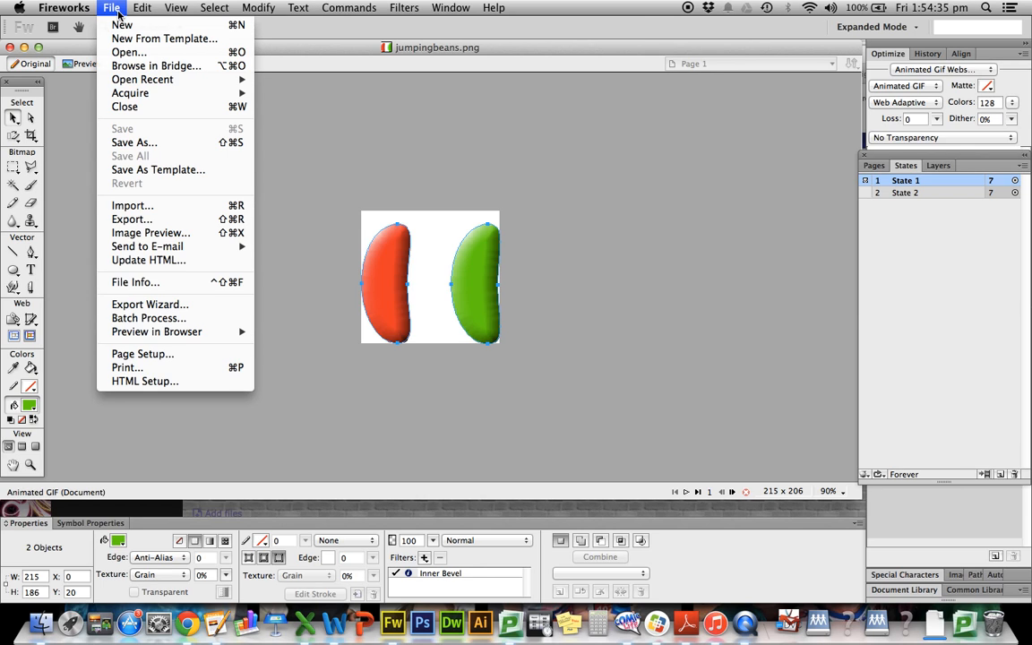
left_click(130, 142)
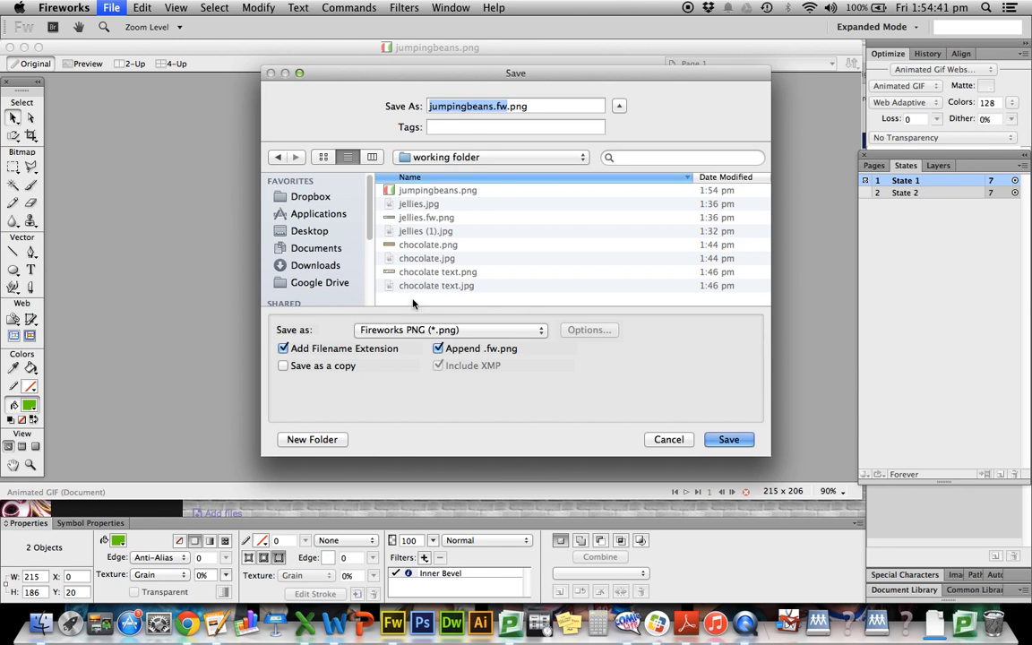
left_click(404, 334)
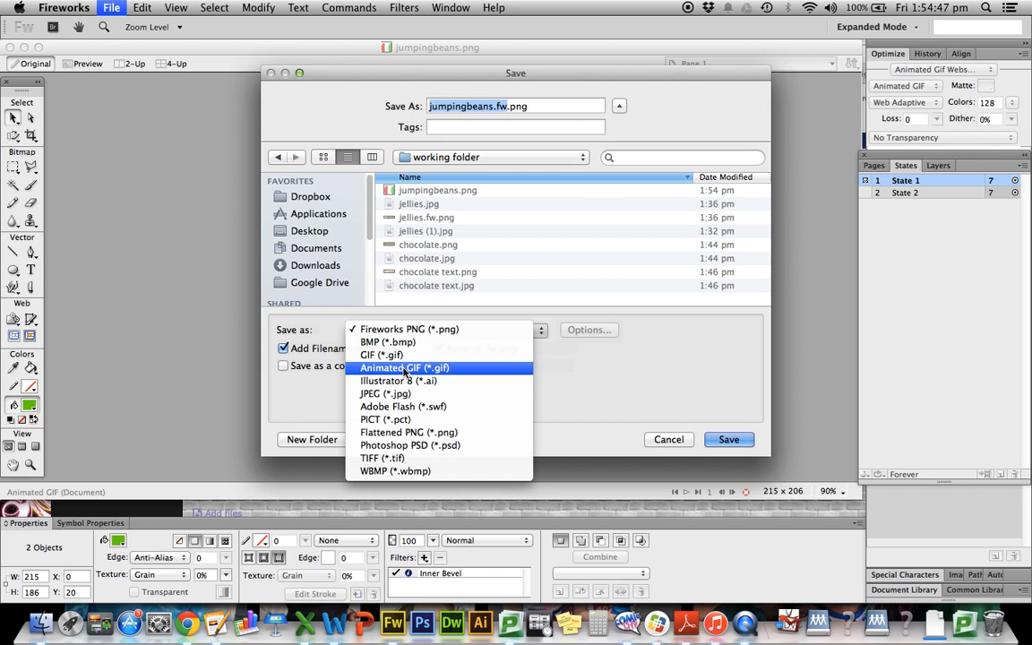
left_click(404, 368)
left_click(744, 443)
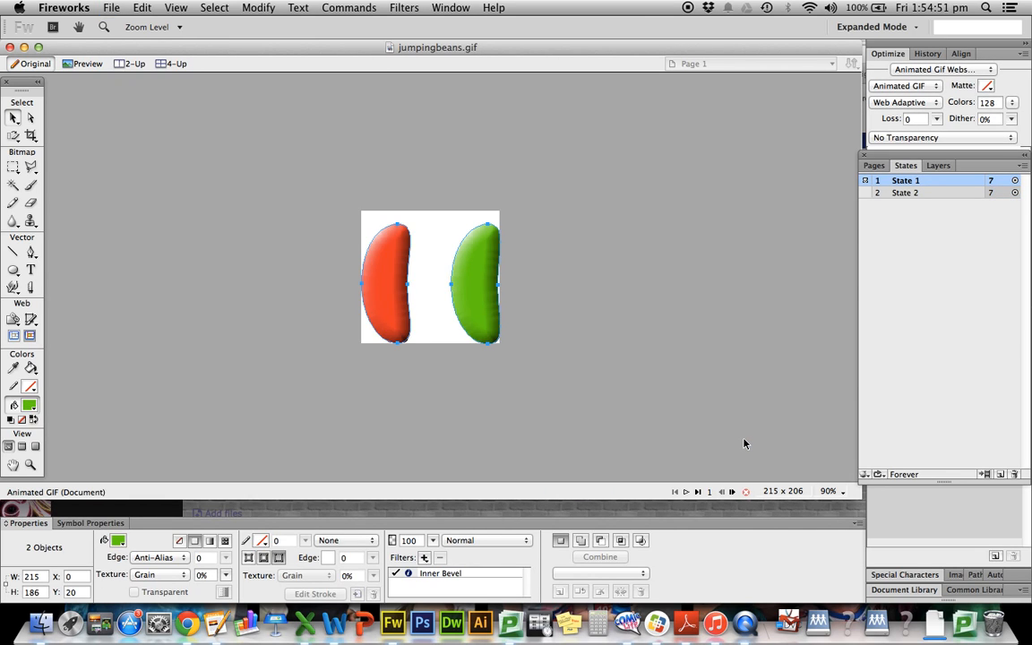
Switch to Finder, open jumpingbeans.gif from the working folder to examine it, and close the preview and folder windows.
left_click(45, 625)
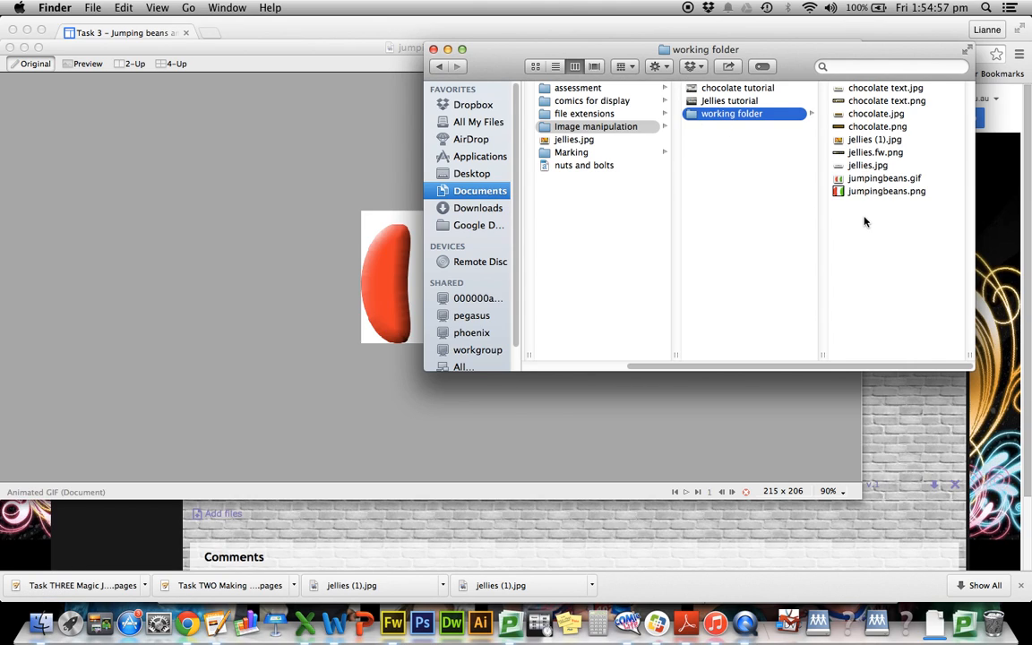
double_click(865, 182)
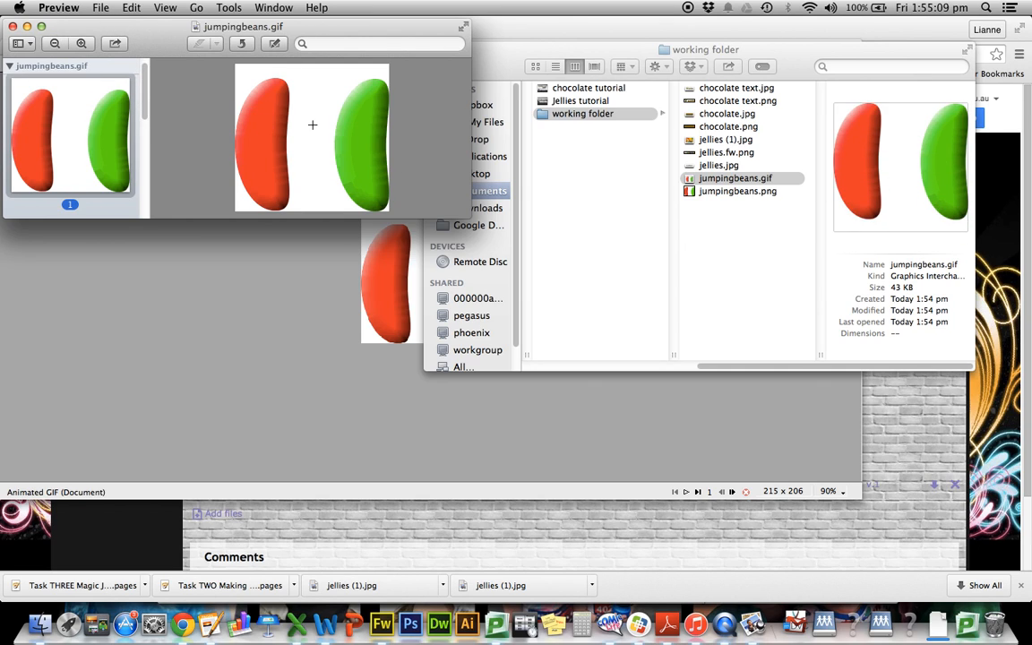
left_click(12, 27)
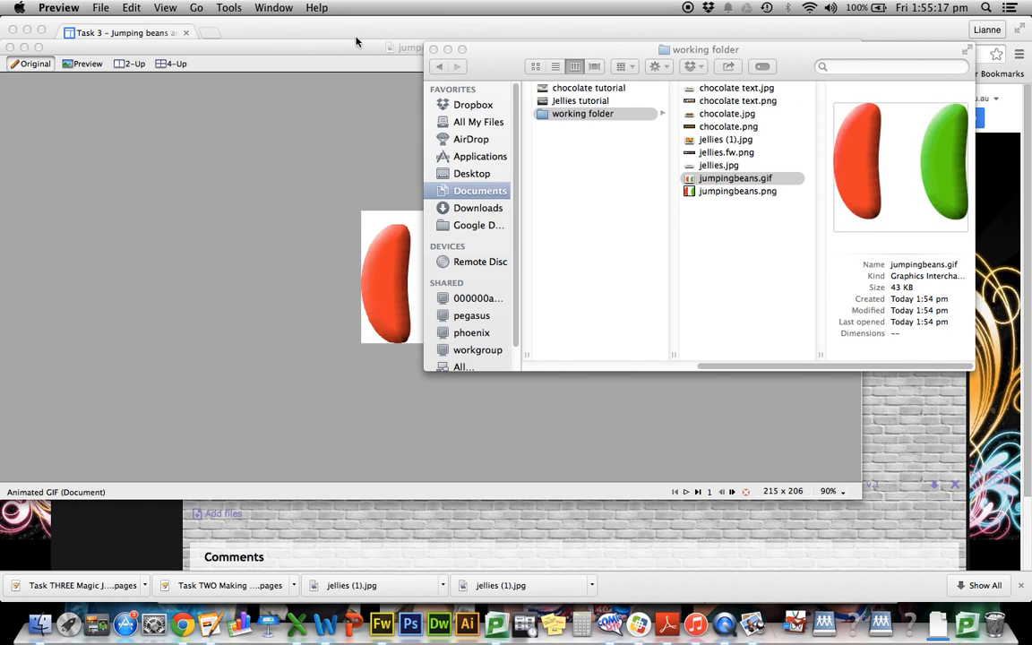
left_click(433, 50)
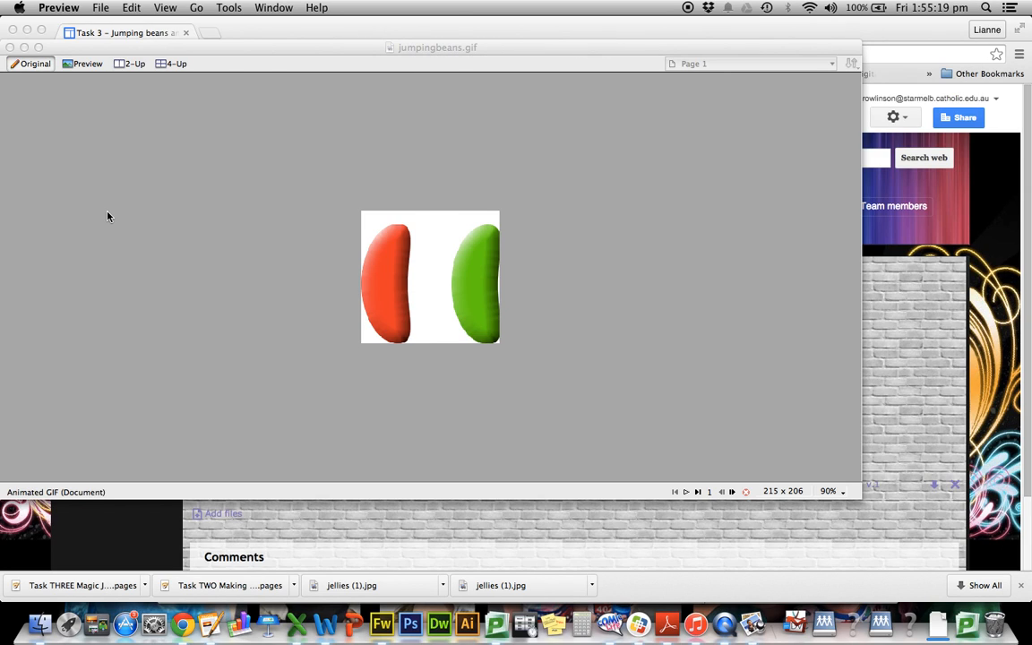